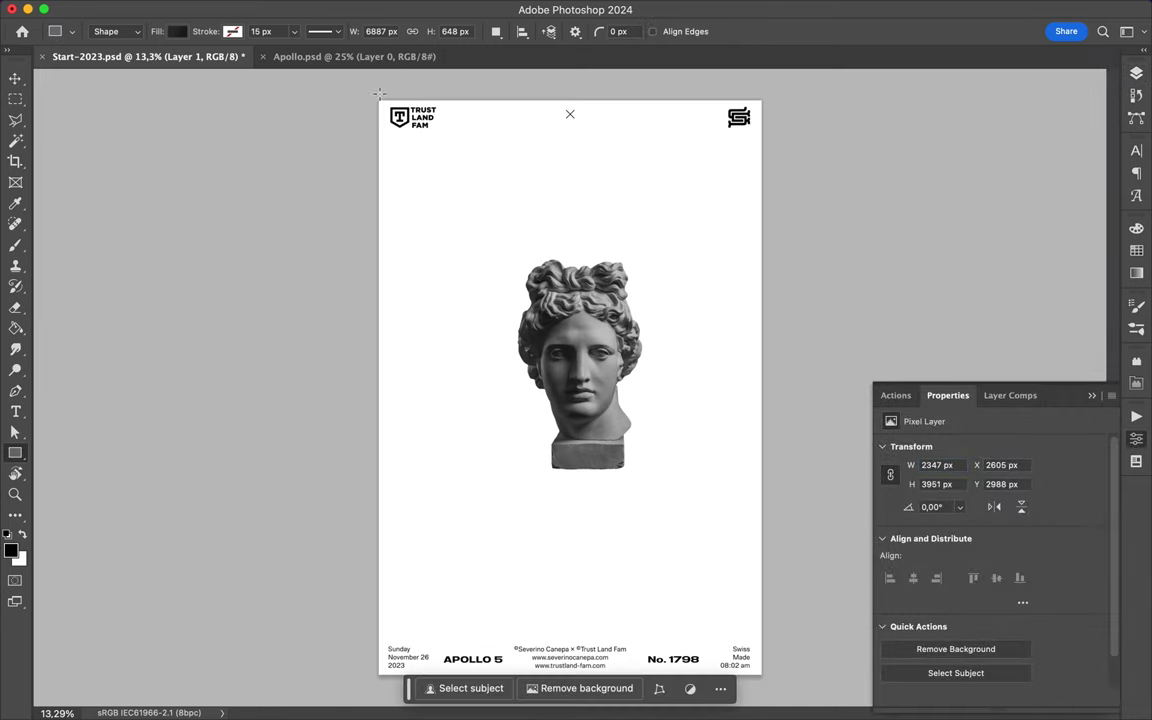
Draw a full-canvas rectangle with a dark gradient fill behind the bust
left_click_drag(379, 94, 766, 676)
left_click(177, 31)
left_click(118, 266)
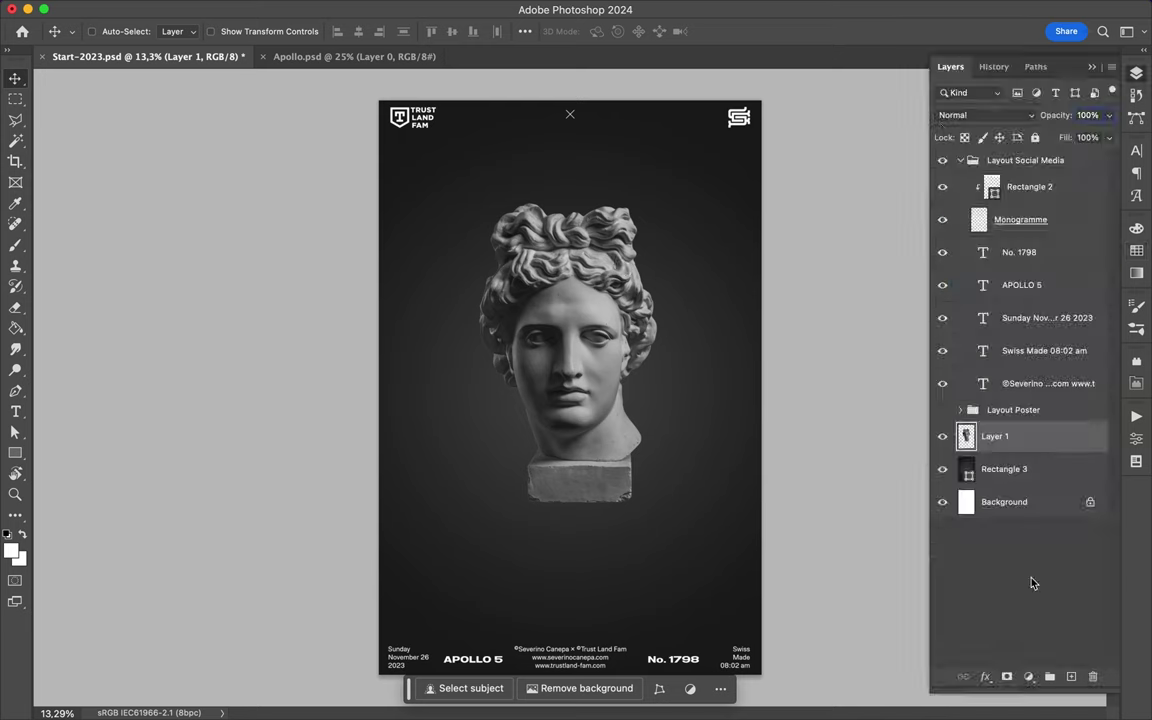
Add a Levels adjustment with black input 18 and white input 228
left_click(1029, 677)
left_click(1044, 445)
left_click_drag(906, 565, 919, 565)
left_click_drag(1098, 565, 1080, 567)
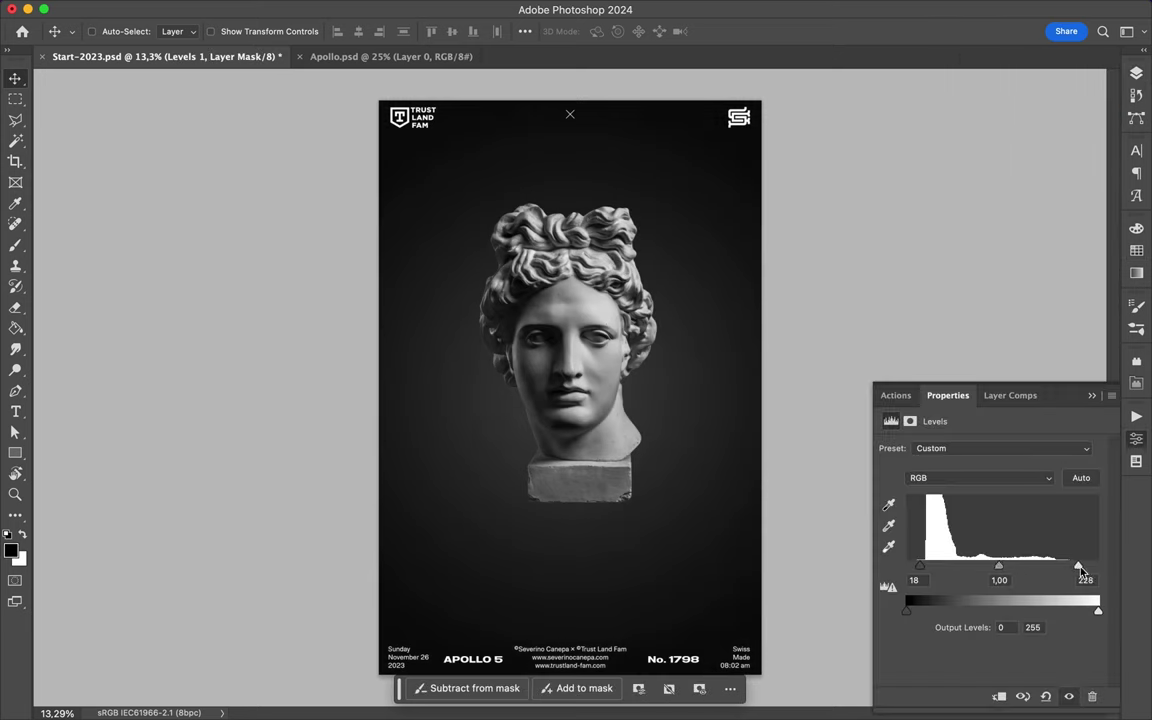
Sharpen the bust with High Pass in Overlay at reduced fill, then merge the layers
left_click(401, 9)
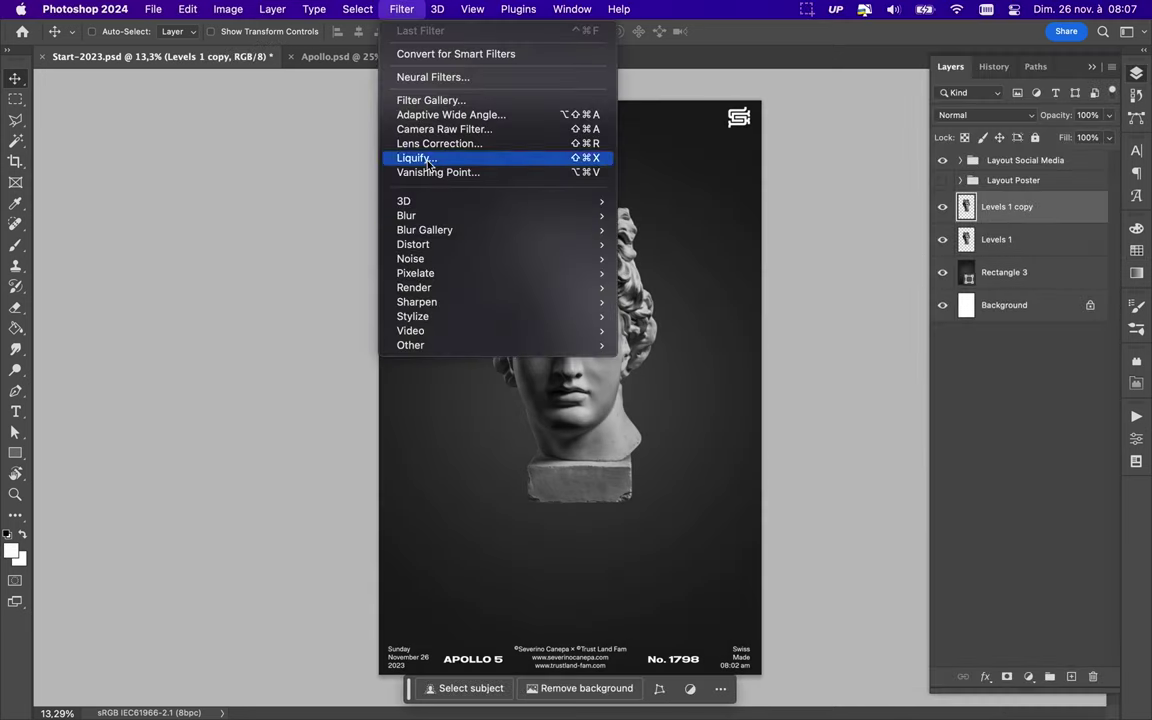
mouse_move(411, 345)
left_click(658, 360)
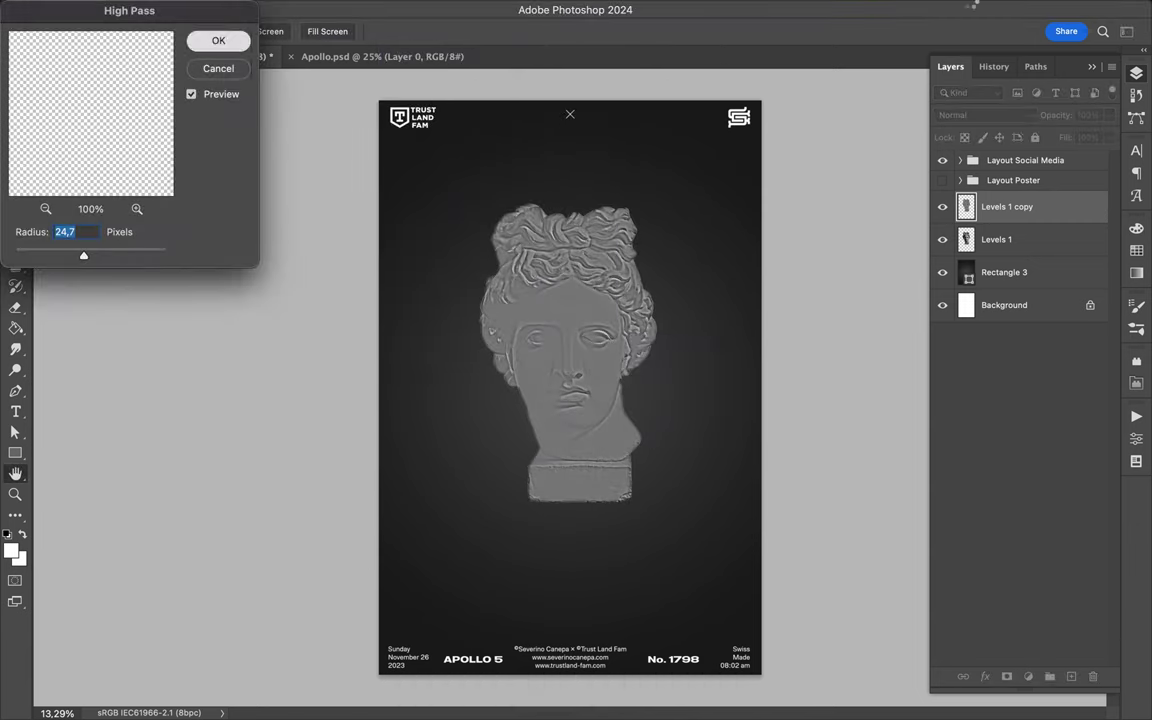
key("Return")
left_click(985, 115)
left_click(960, 321)
left_click(980, 239, "shift")
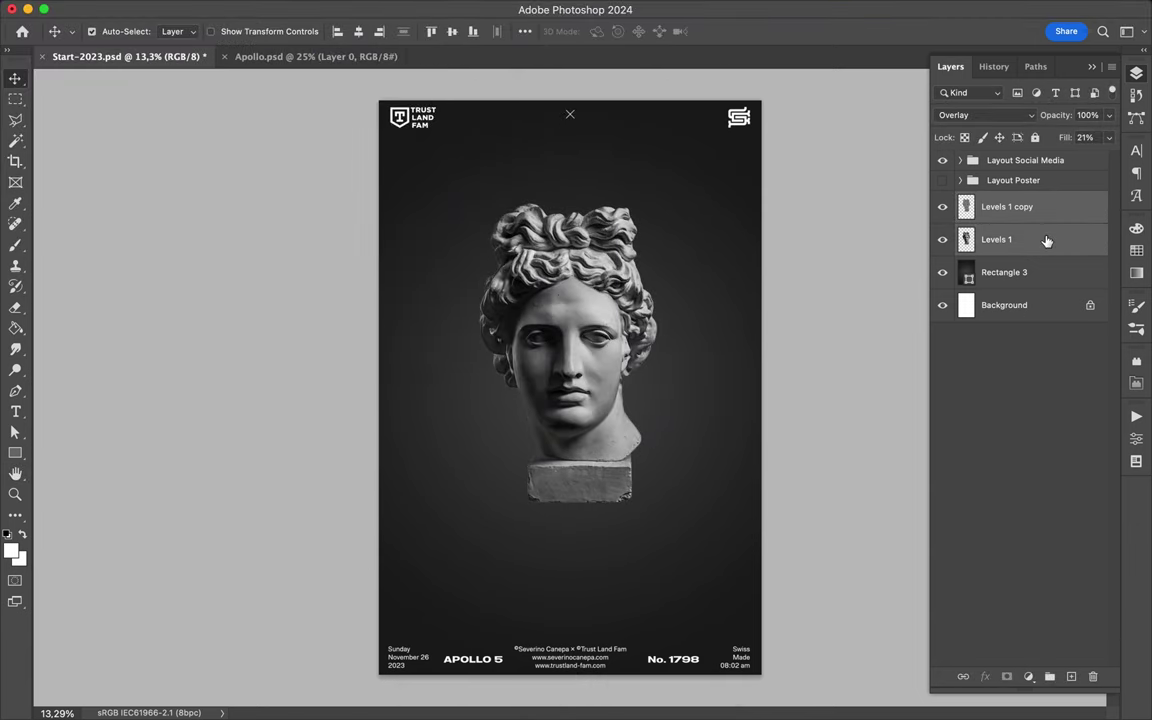
key("ctrl+e")
Duplicate the merged bust layer
scroll(590, 328, "up", 1)
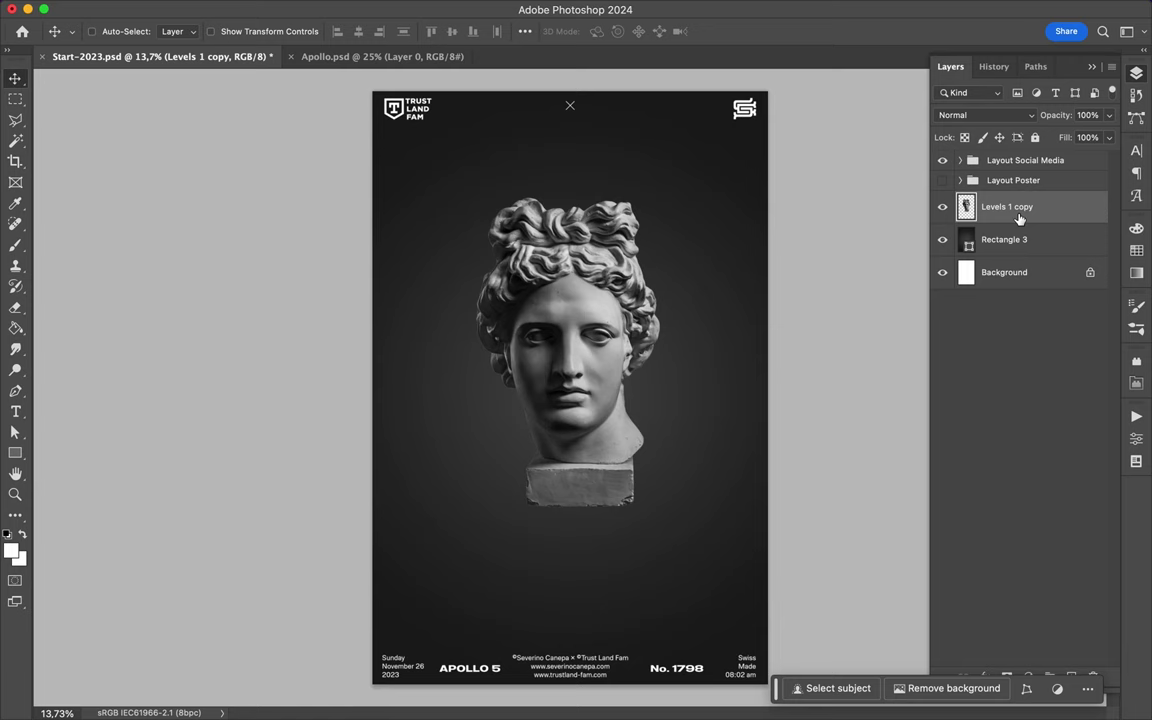
key("ctrl+j")
left_click(942, 239)
Draw a yellow-green gradient rectangle below the face and nudge it down-left
left_click(177, 31)
left_click(165, 116)
left_click_drag(489, 419, 688, 521)
key("v")
left_click(525, 31)
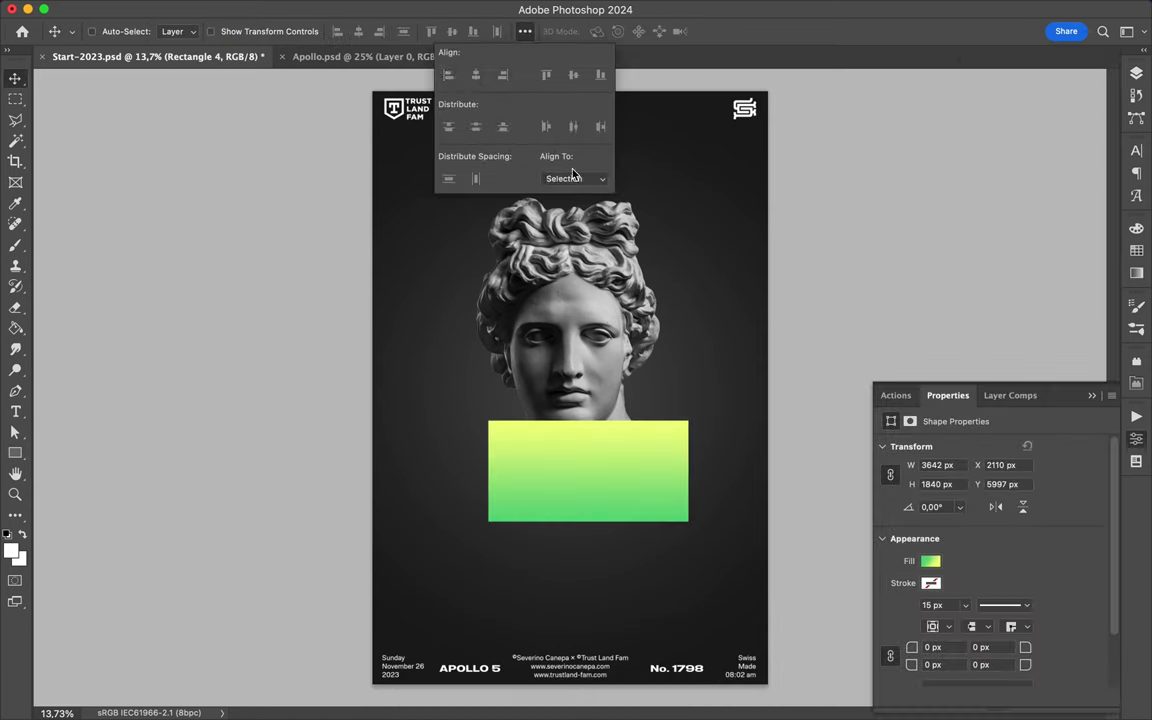
key("F7")
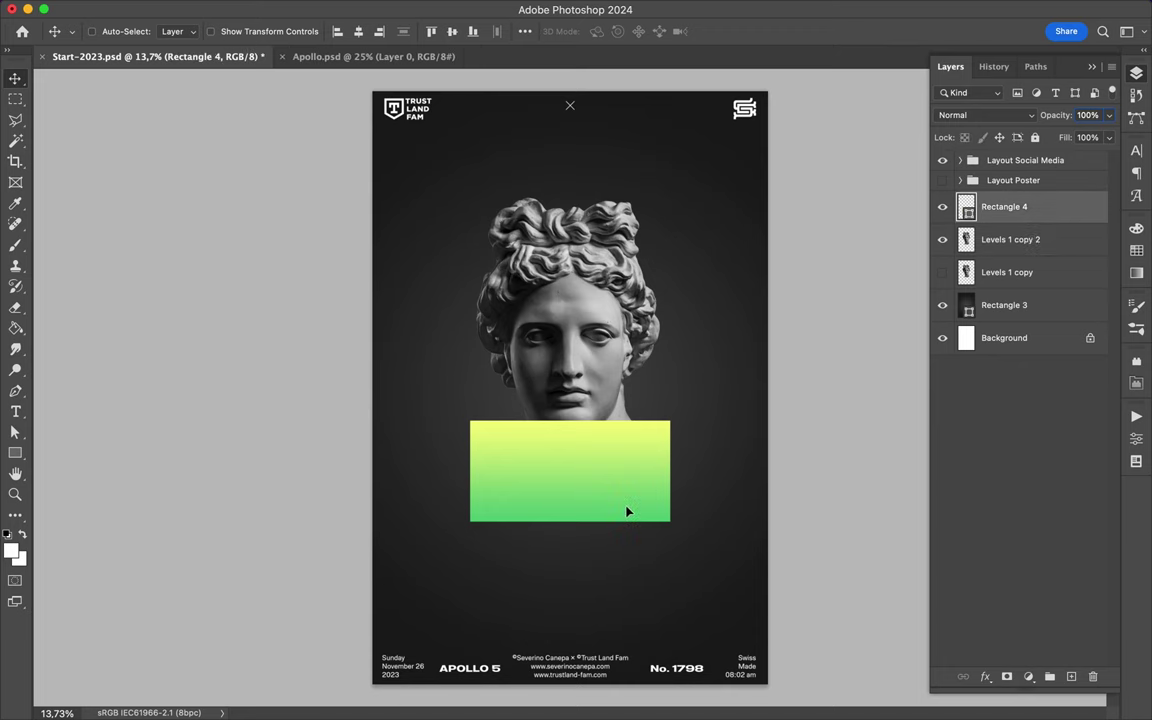
left_click_drag(625, 470, 594, 516)
Copy a strip of the bust to its own layer, duplicate it, and flip it left of the head
left_click(1010, 239)
key("m")
mouse_move(504, 483)
left_mouse_down()
mouse_move(611, 520)
mouse_move(693, 317)
left_mouse_up()
key("ctrl+j")
key("ctrl+bracketright")
key("v")
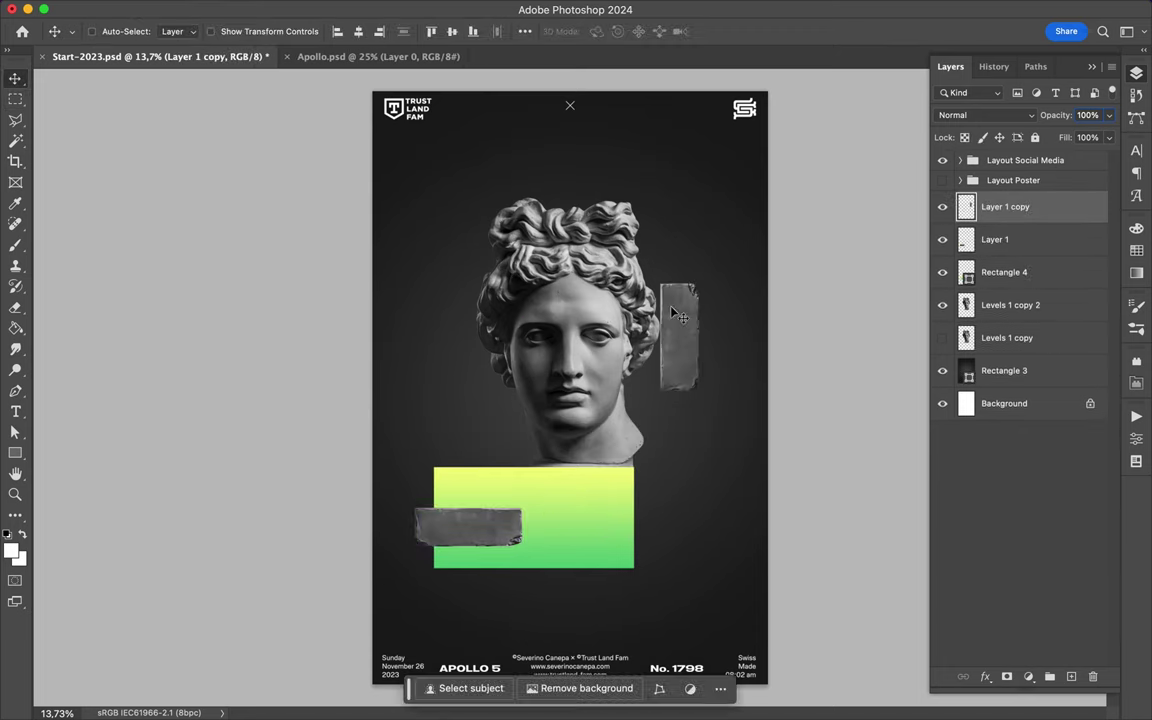
key("ctrl+j")
key("ctrl+t")
mouse_move(638, 385)
left_mouse_down()
mouse_move(470, 305)
mouse_move(483, 318)
left_mouse_up()
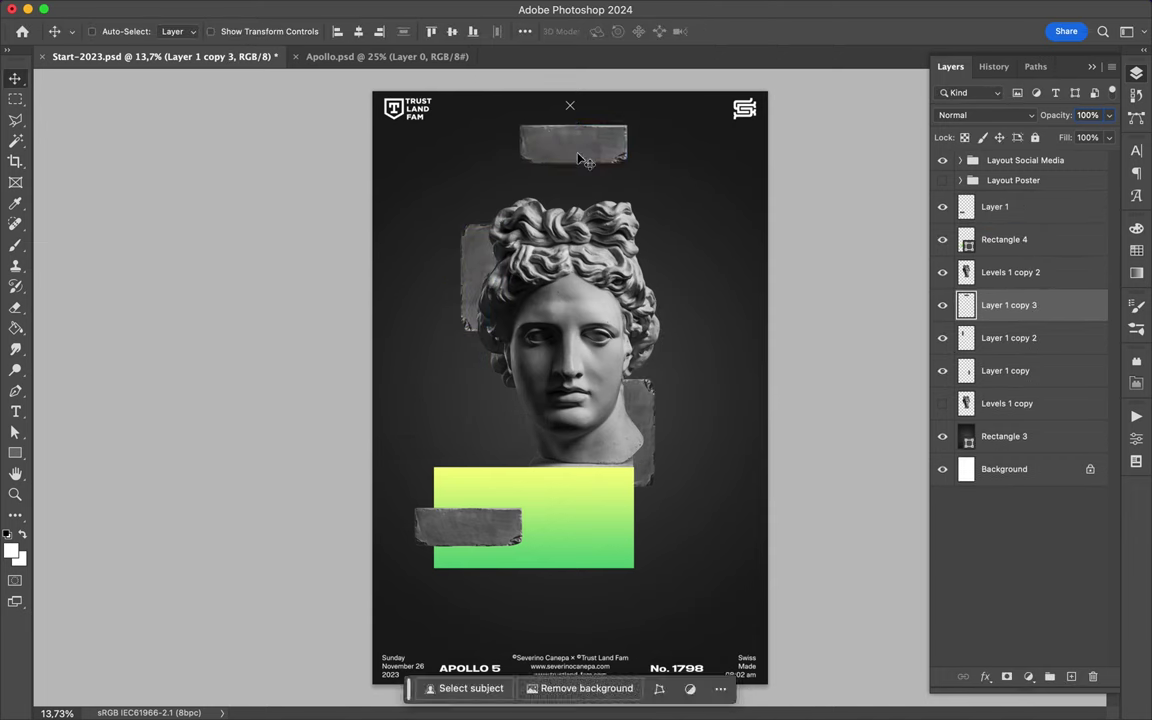
Create a black Gaussian-blurred head silhouette shadow beneath the bust
left_click(551, 331)
key("ctrl+d")
key("ctrl+bracketleft")
left_click(476, 12)
left_click(655, 280)
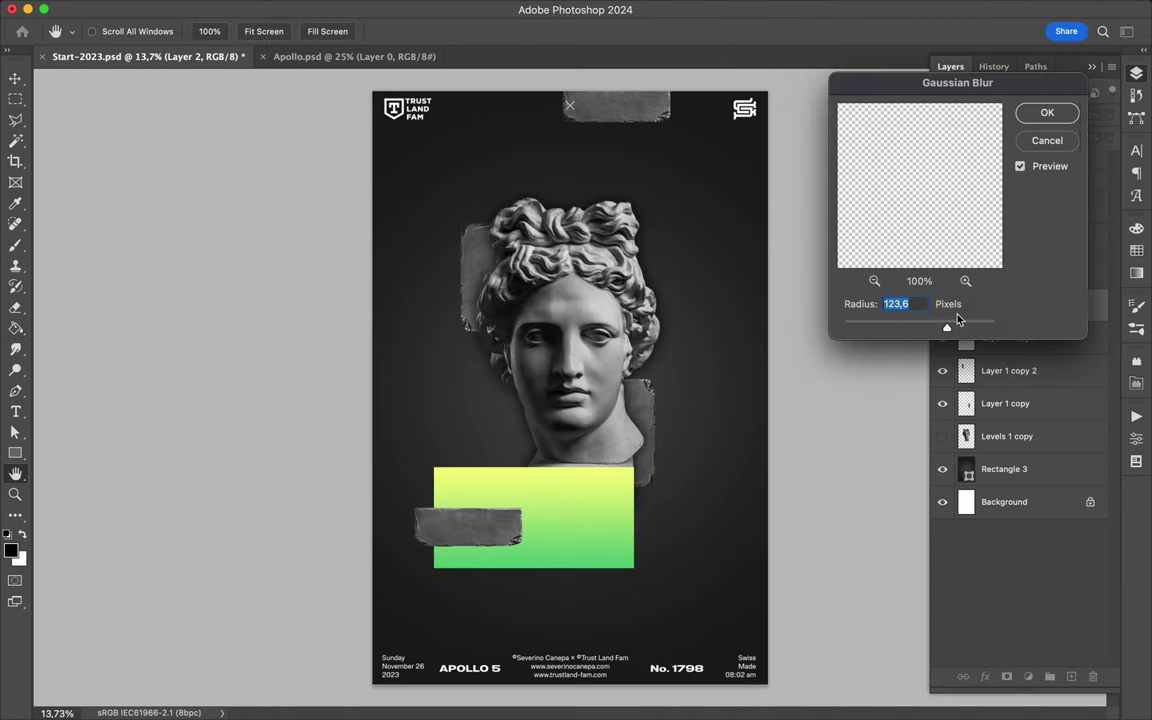
left_click(1043, 111)
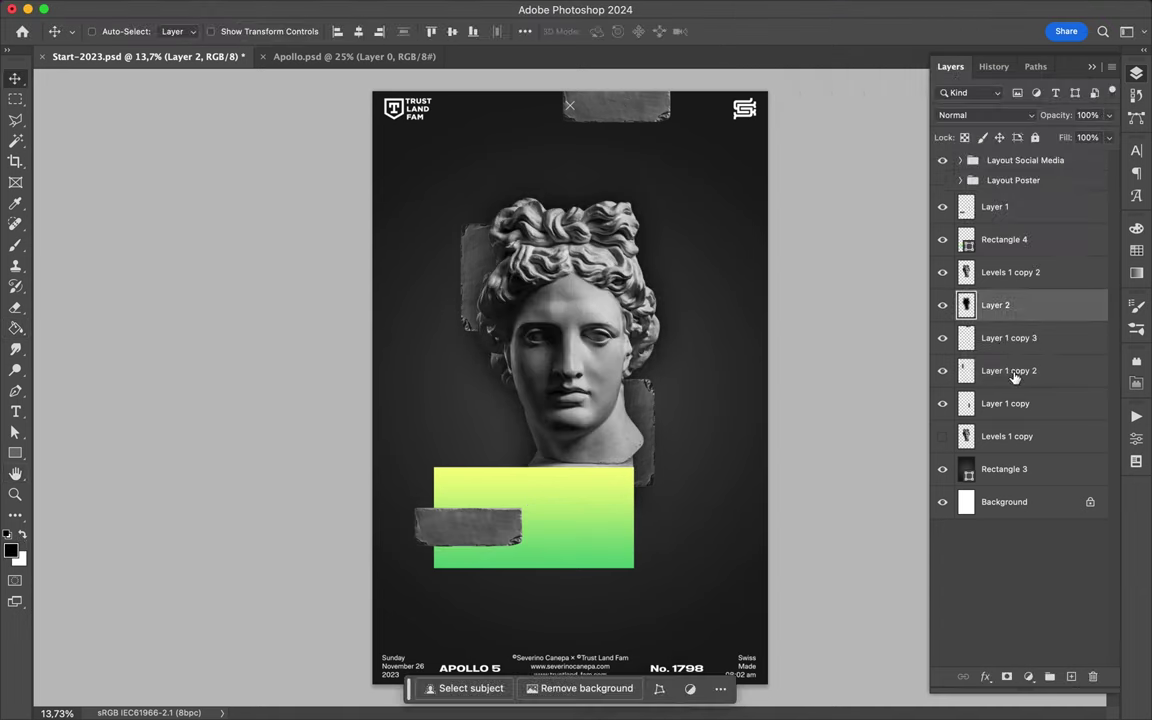
Add a black Gaussian-blurred shadow for the top fragment
left_click(1008, 338)
left_click(966, 340, "ctrl")
key("ctrl+j")
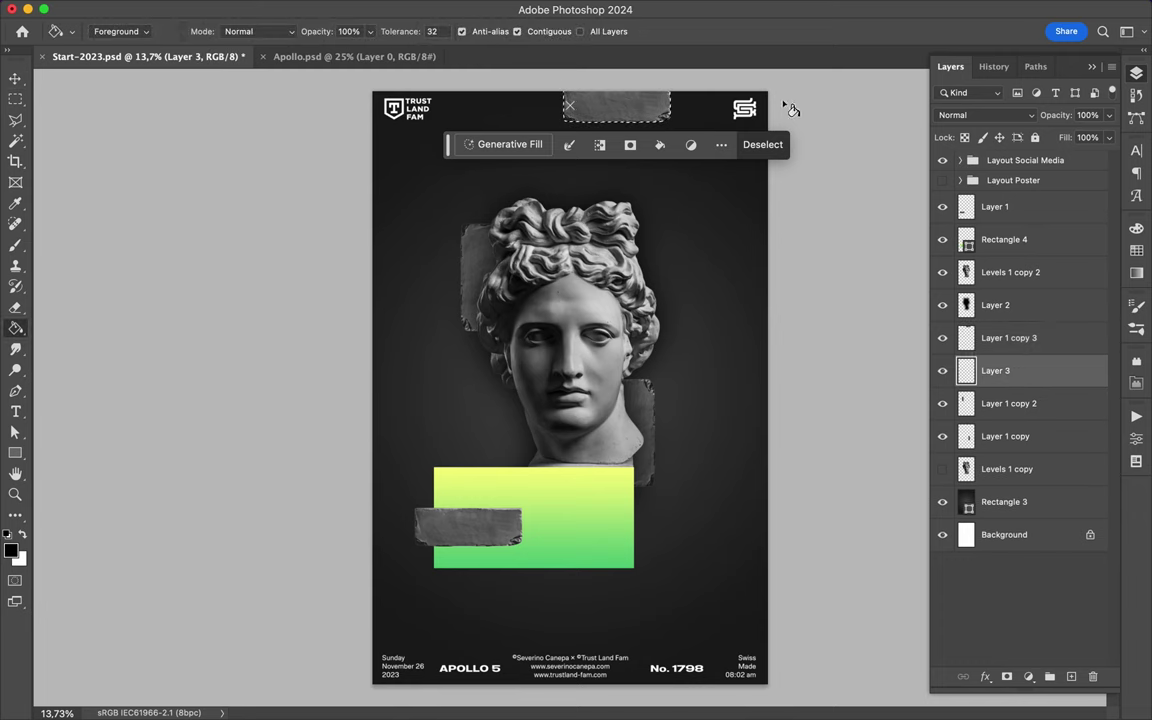
key("ctrl+d")
key("v")
left_click(401, 9)
mouse_move(598, 273)
left_click(668, 273)
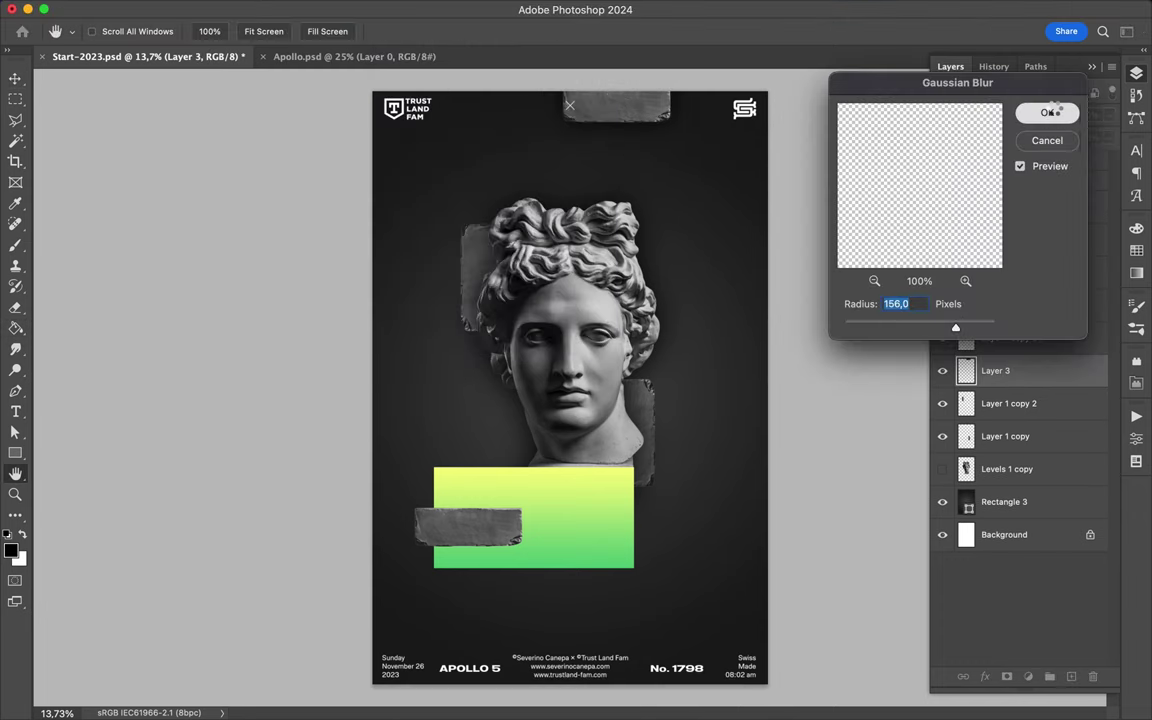
left_click(1049, 112)
Add a black shadow at 50% fill for the fragment beside the head
left_click(1005, 436)
left_click(966, 436, "ctrl")
key("ctrl+j")
key("g")
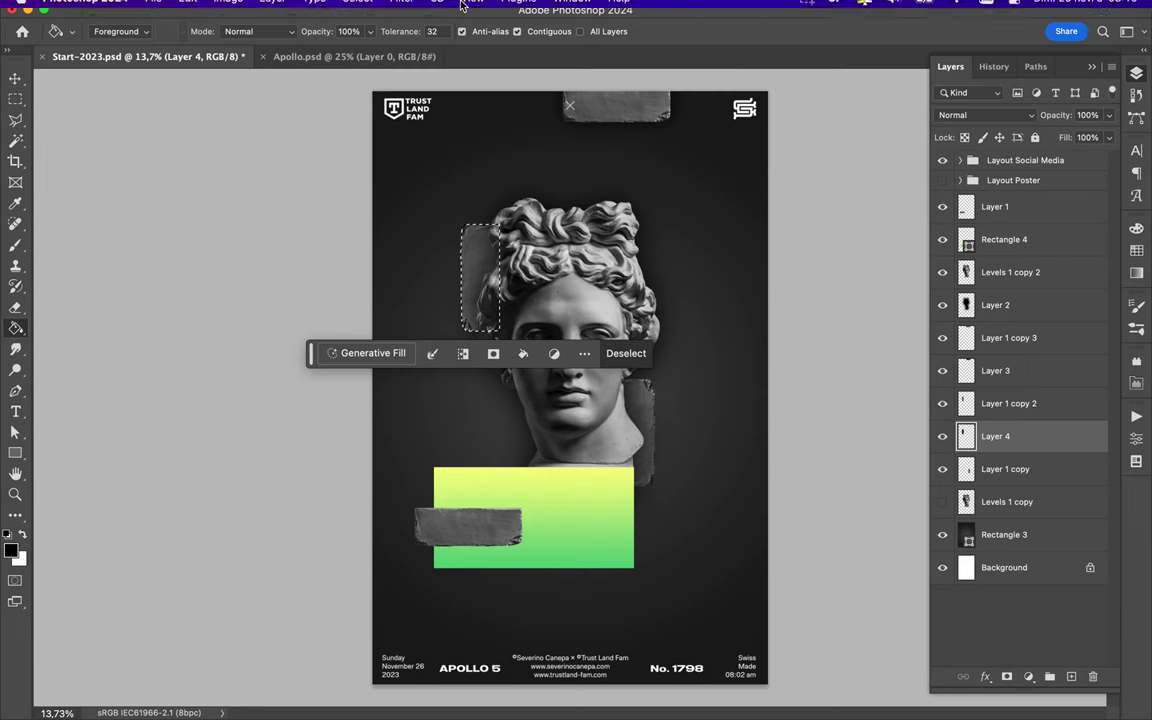
key("ctrl+d")
key("m")
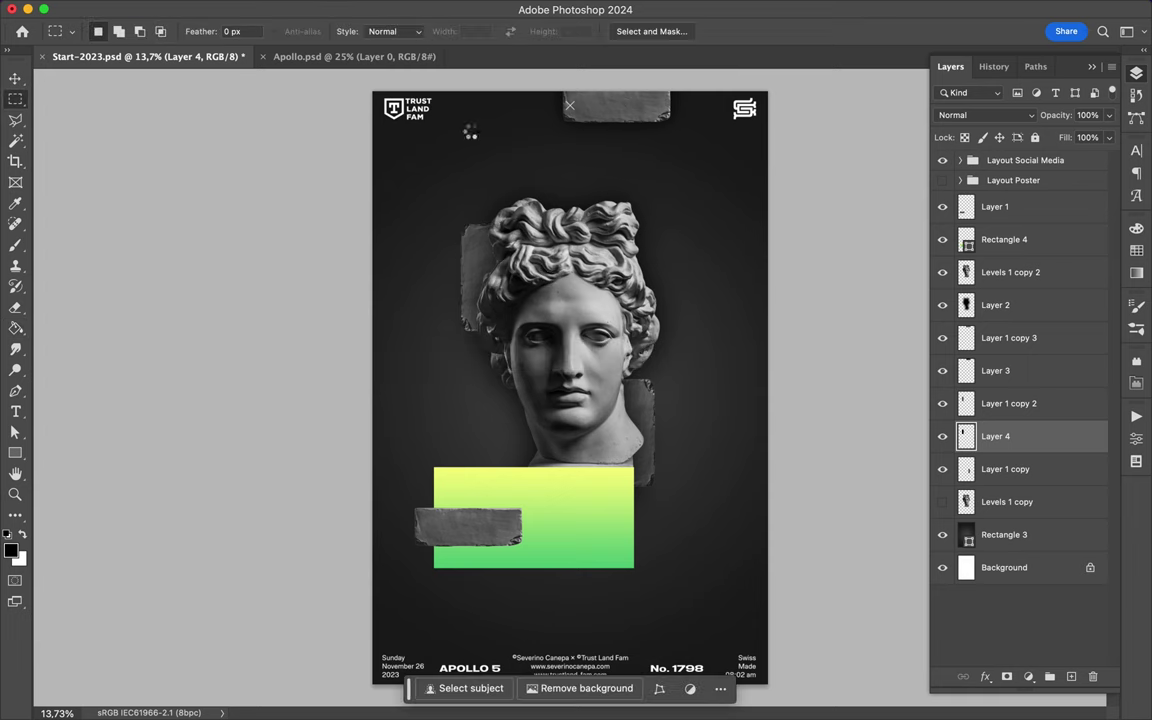
left_click(1088, 137)
type("50")
key("Return")
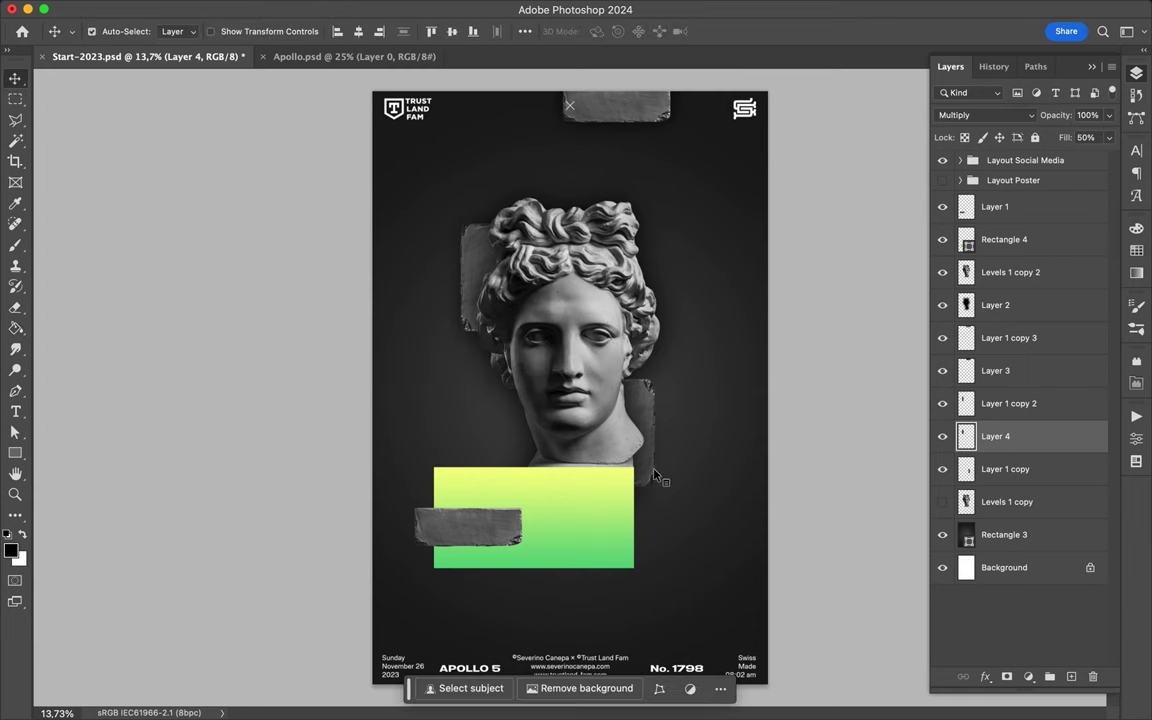
Add a blurred Multiply shadow for the lower fragment
left_click(1005, 501)
left_click(966, 469, "ctrl")
key("ctrl+shift+alt+n")
key("ctrl+d")
key("ctrl+alt+f")
key("shift+5")
left_click(983, 118)
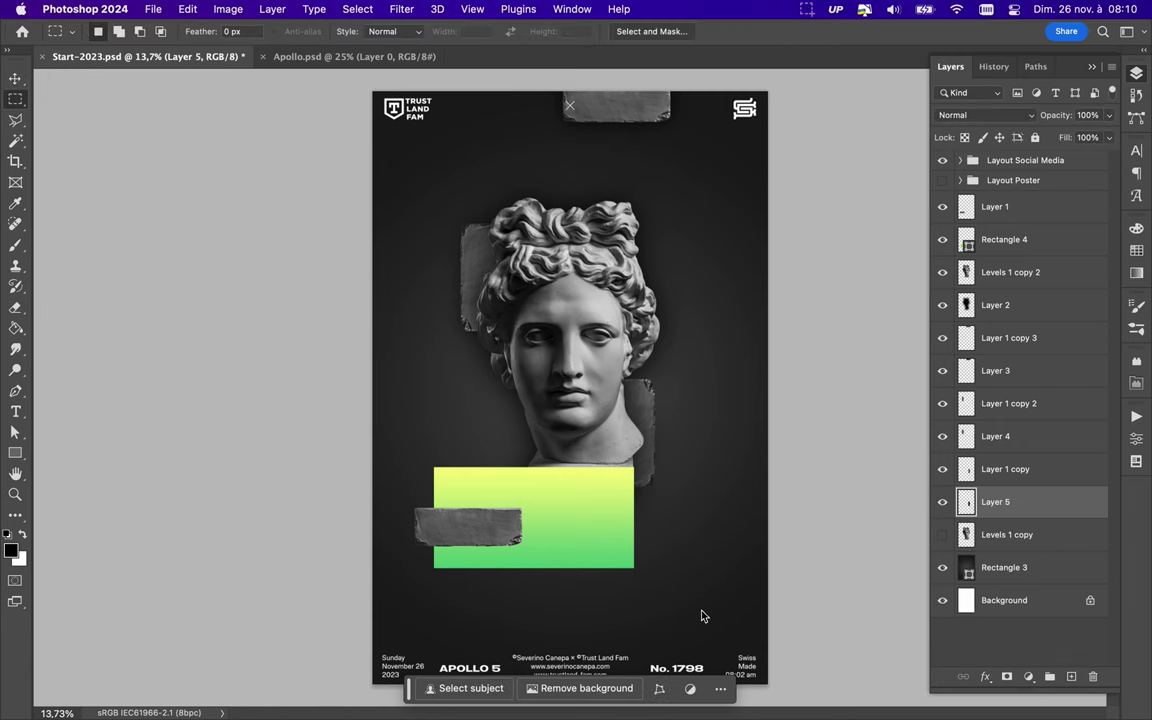
left_click(959, 131)
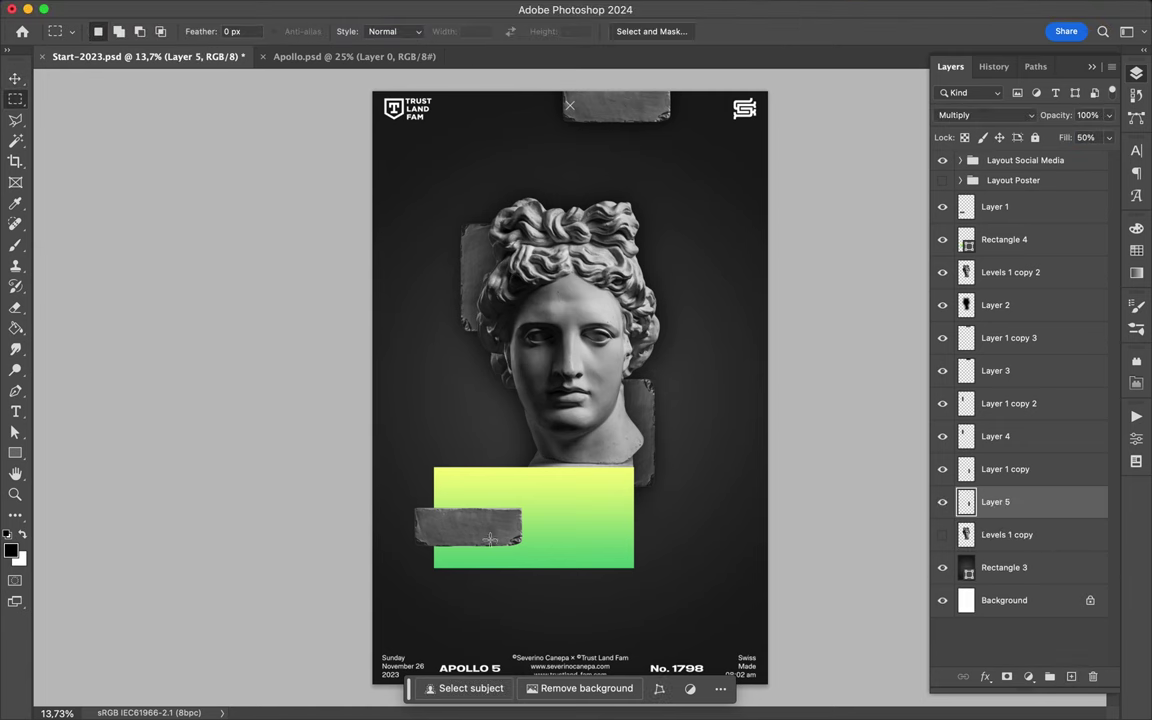
Add a blurred Multiply shadow for the strip above the rectangle
key("ctrl+shift+alt+n")
key("v")
key("g")
key("m")
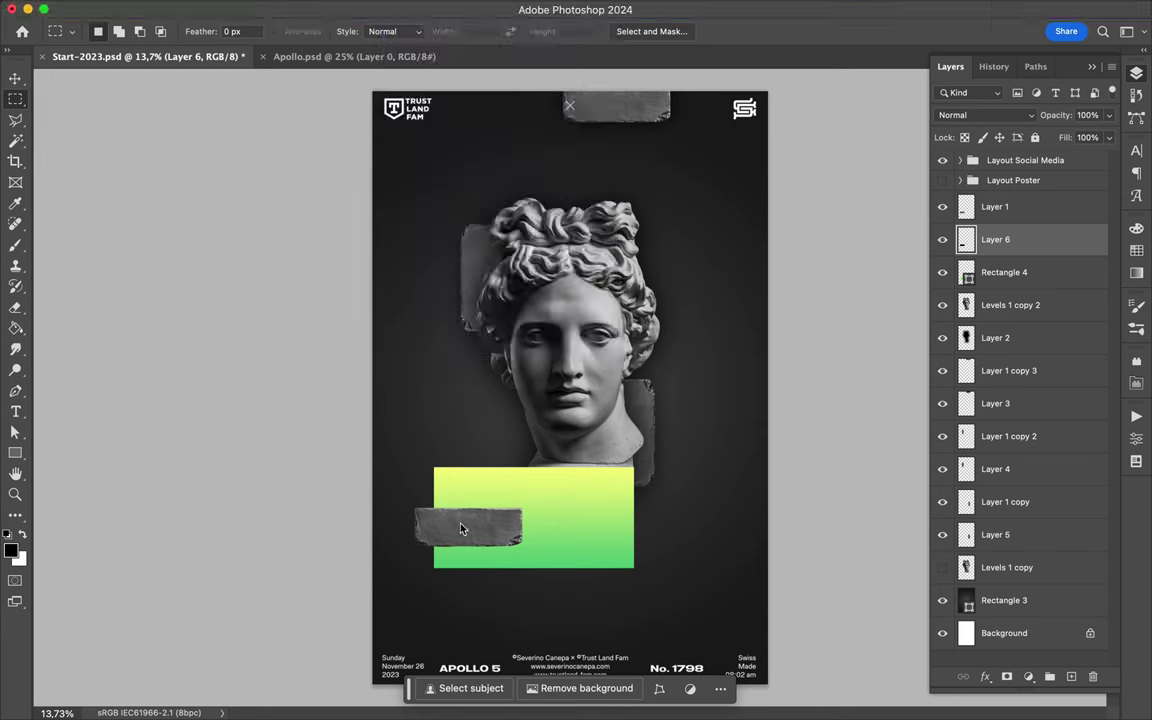
key("shift+alt+m")
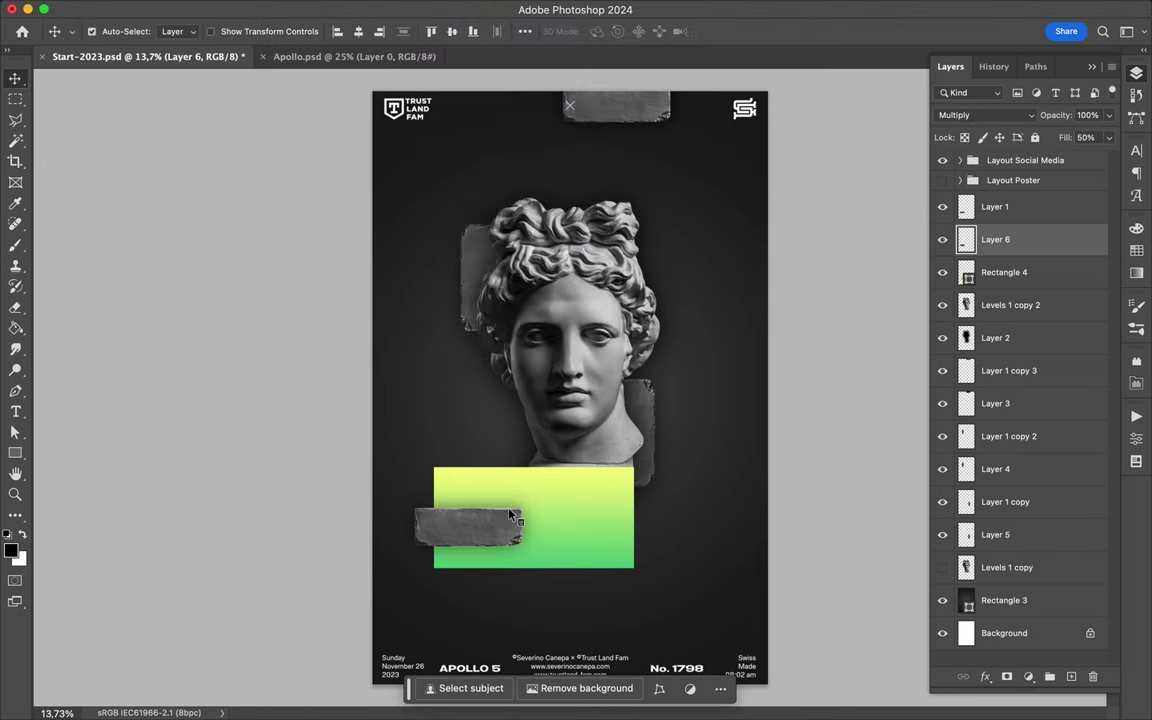
Duplicate a fragment with its shadow and move the copies lower in the stack
left_click(1005, 501)
left_click(997, 534, "shift")
key("ctrl+j")
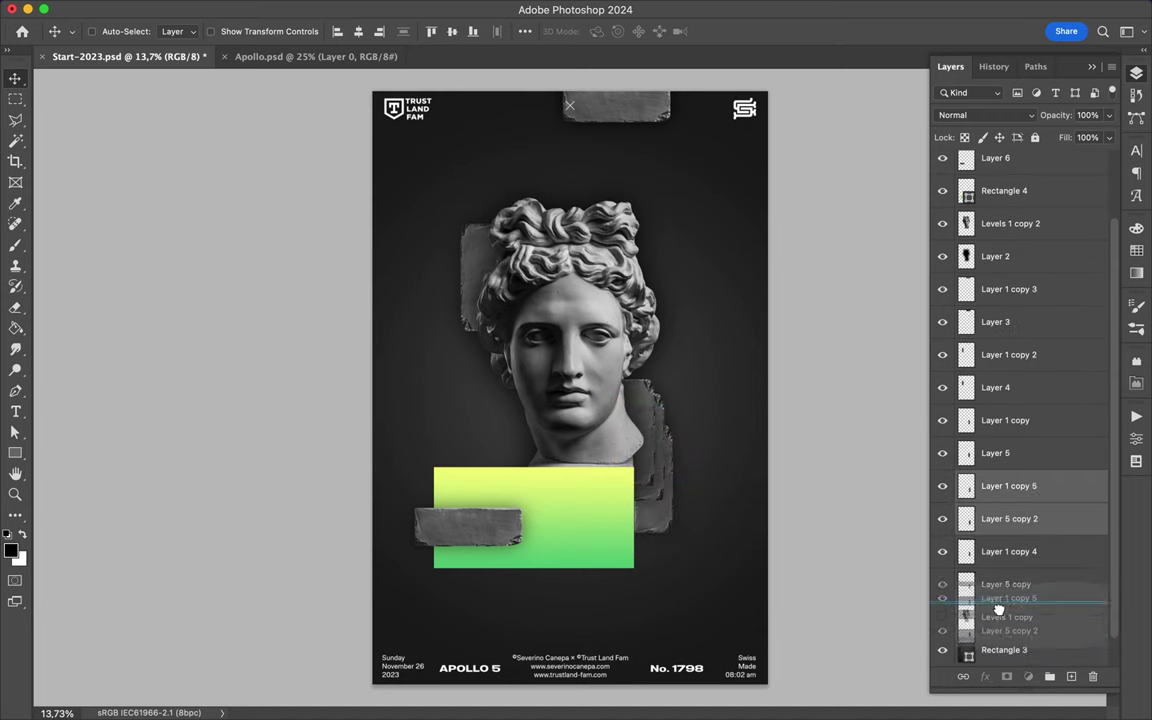
left_click_drag(1011, 574, 1010, 625)
Put a blurred Multiply shadow under the green rectangle and draw a gradient circle behind the head
left_click(1004, 190)
key("ctrl+shift+alt+n")
left_click(966, 223, "ctrl")
key("m")
key("alt+BackSpace")
left_click(401, 9)
left_click(412, 32)
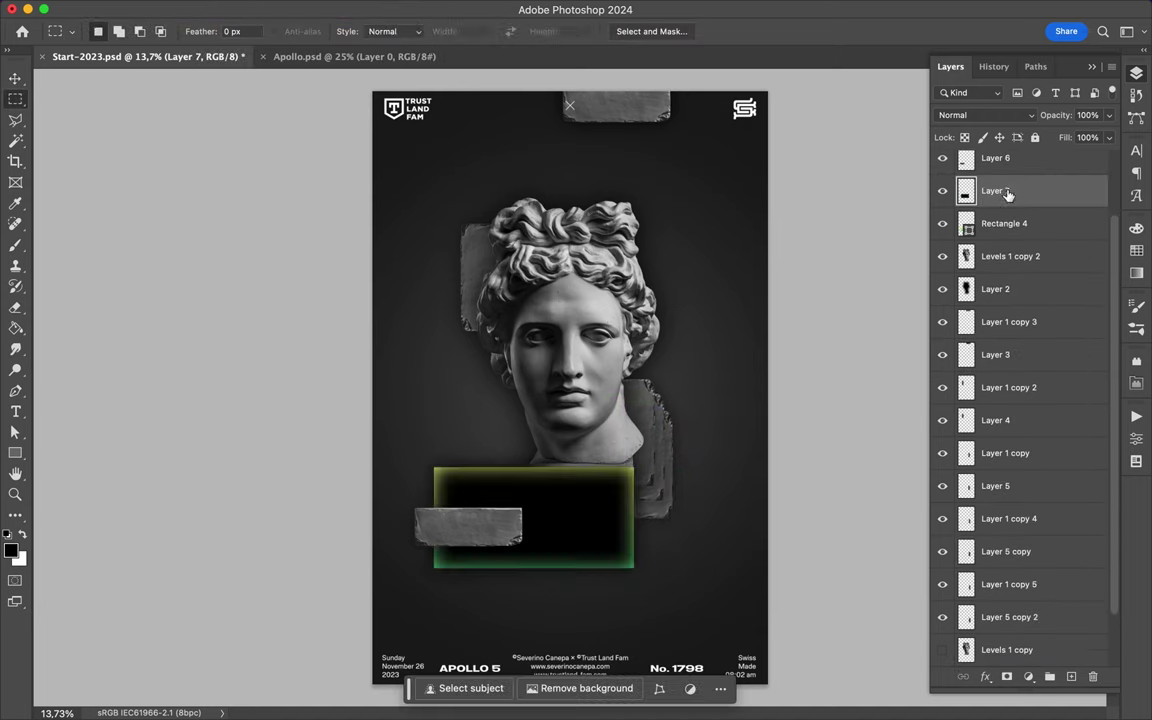
key("ctrl+bracketleft")
left_click(1035, 118)
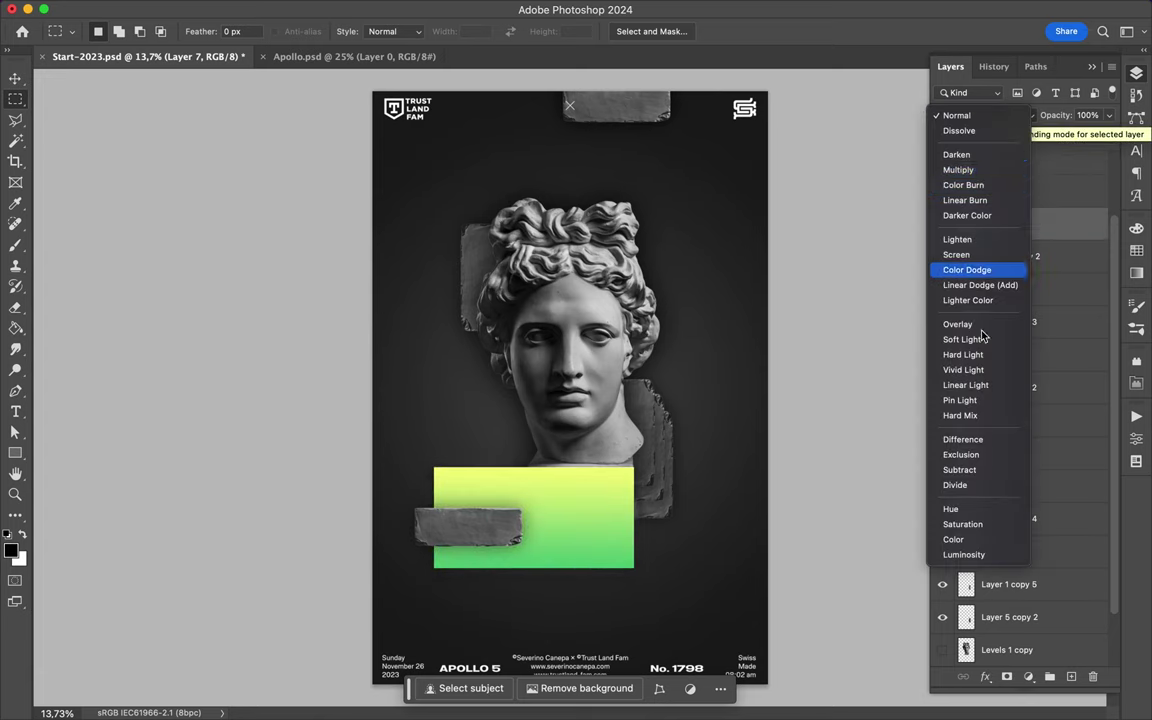
left_click(958, 170)
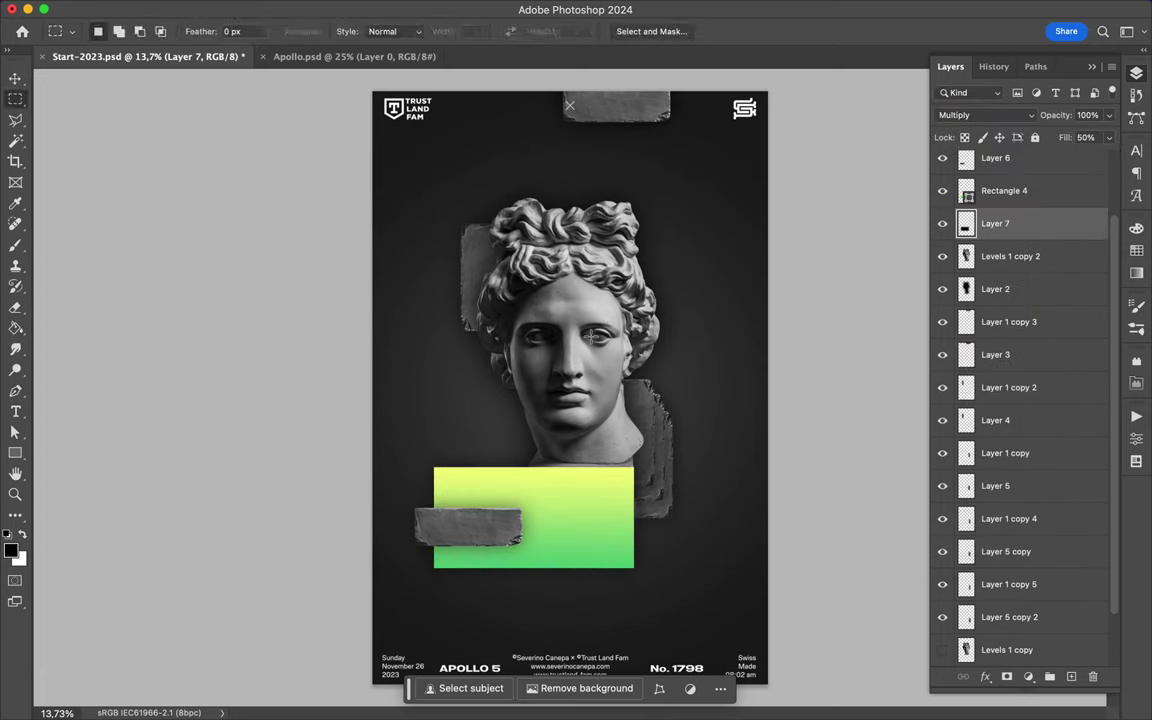
left_click_drag(612, 262, 710, 352)
Lower the circle layer and add a white letter 'A' in Bw Aleta No 10
mouse_move(995, 223)
left_mouse_down()
mouse_move(1012, 640)
mouse_move(1010, 582)
left_mouse_up()
left_click(462, 383)
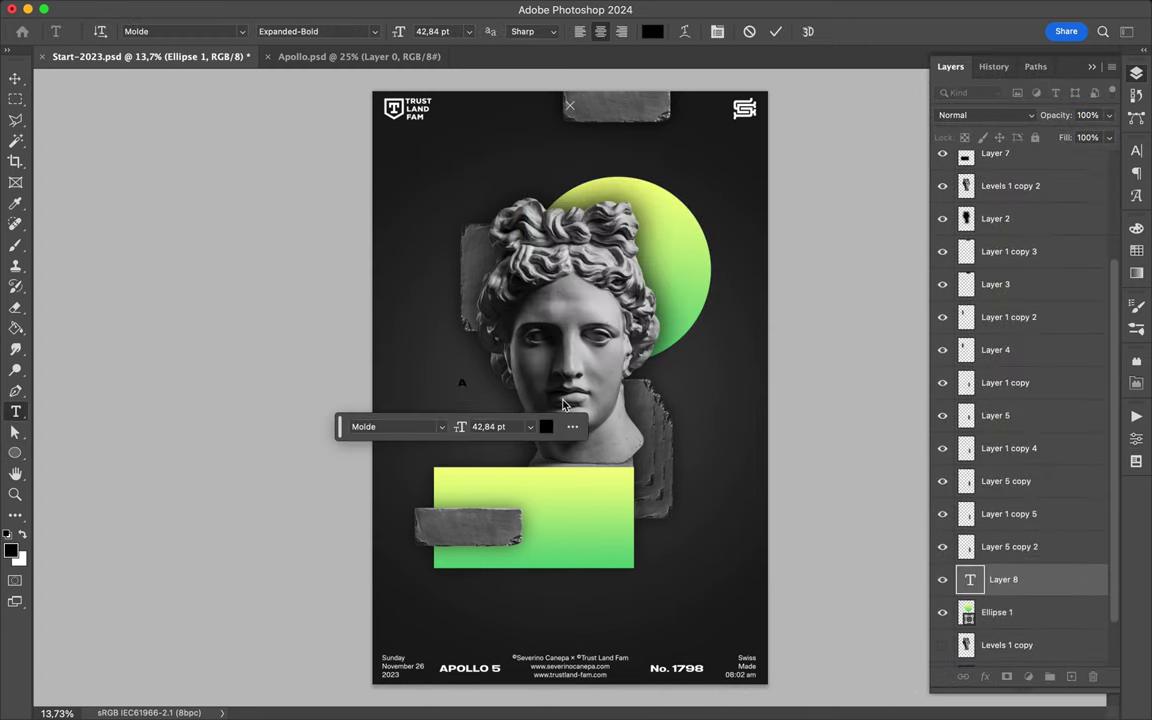
key("ctrl+t")
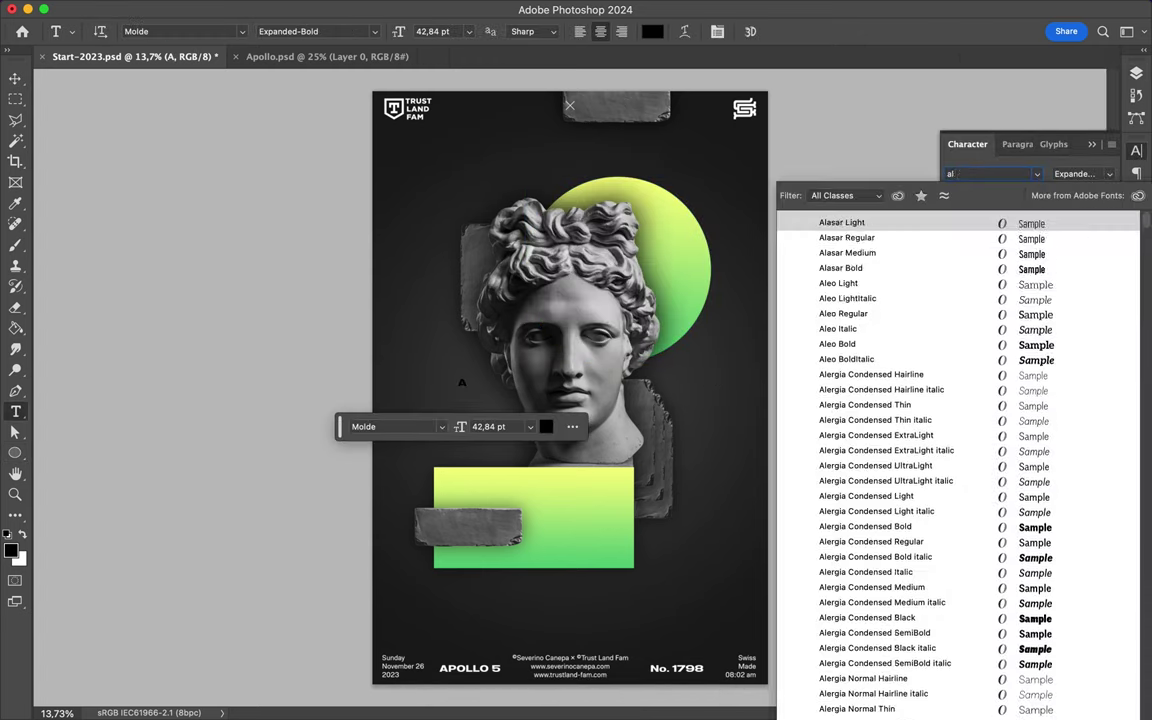
left_click(962, 385)
key("ctrl+t")
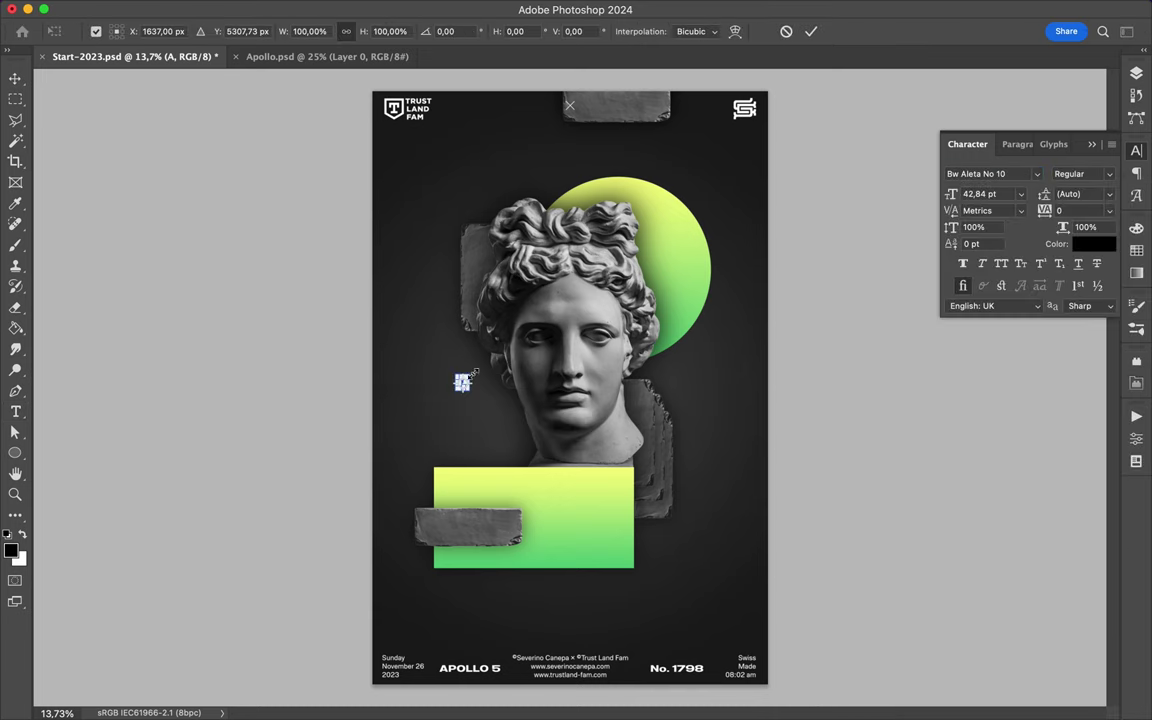
left_click(1094, 243)
left_click(473, 255)
Move the large A over the face and give it a drop shadow
key("v")
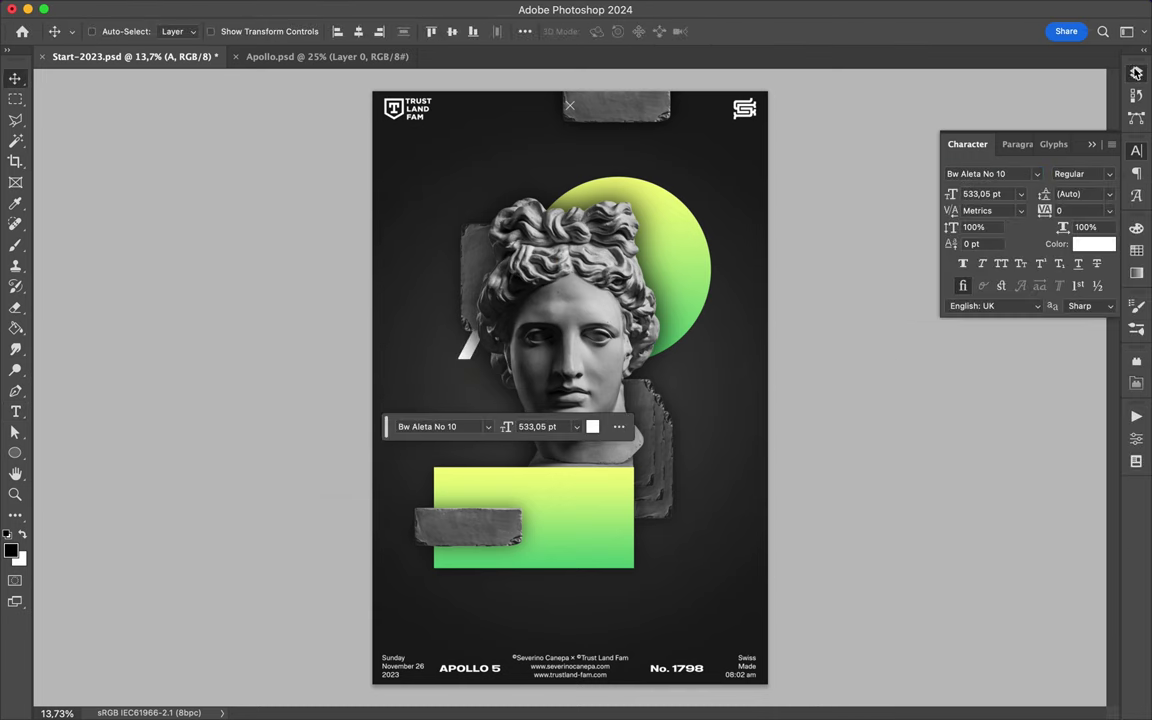
left_click_drag(529, 338, 513, 372)
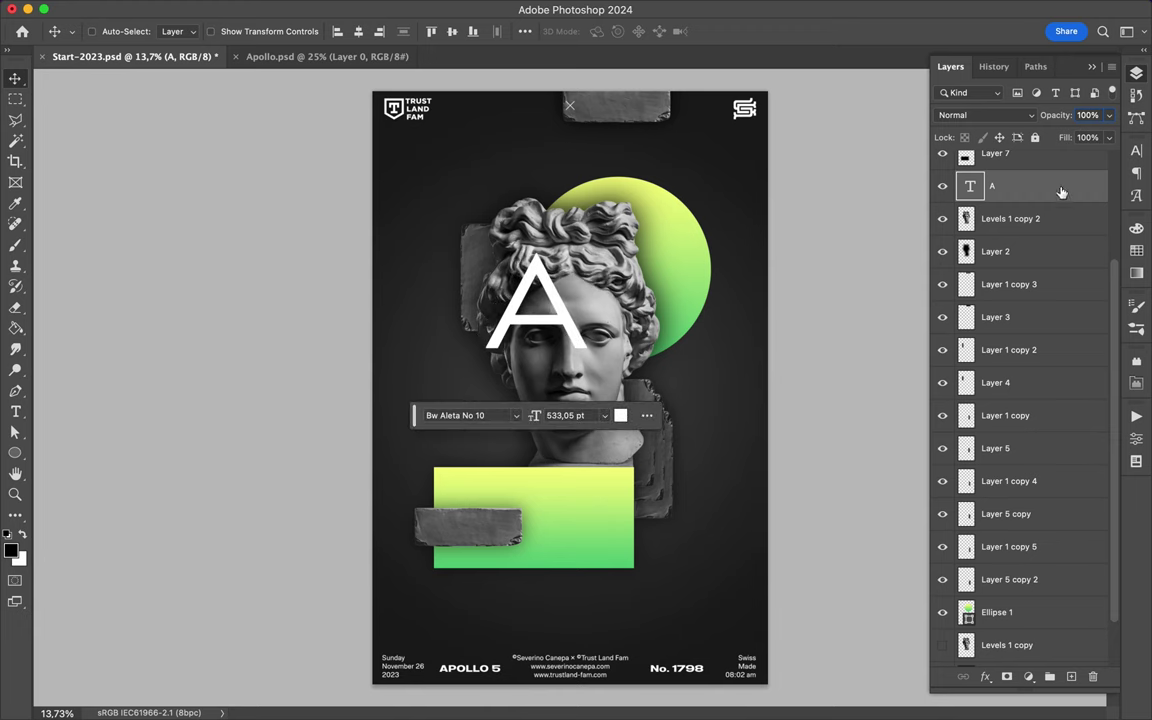
double_click(1062, 188)
key("Return")
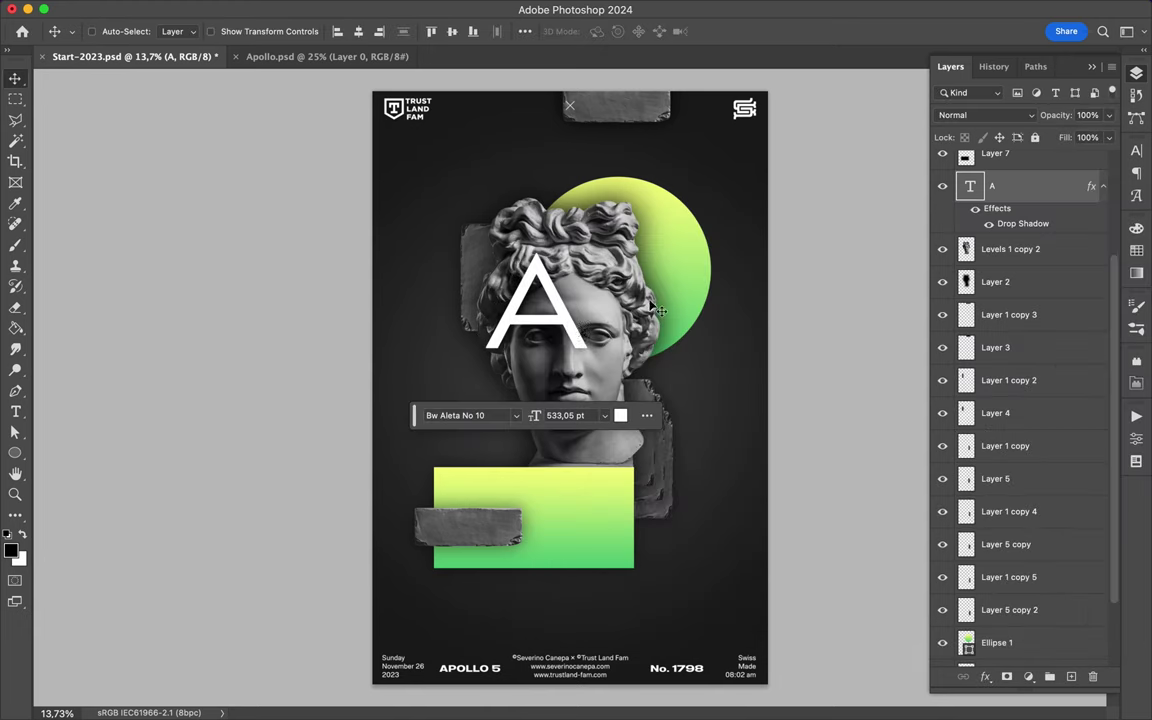
Copy the A, retype it as '1', and place it beside the bust
mouse_move(540, 310)
left_mouse_down()
mouse_move(652, 497)
mouse_move(698, 458)
left_mouse_up()
double_click(653, 497)
type("10")
key("shift+Left")
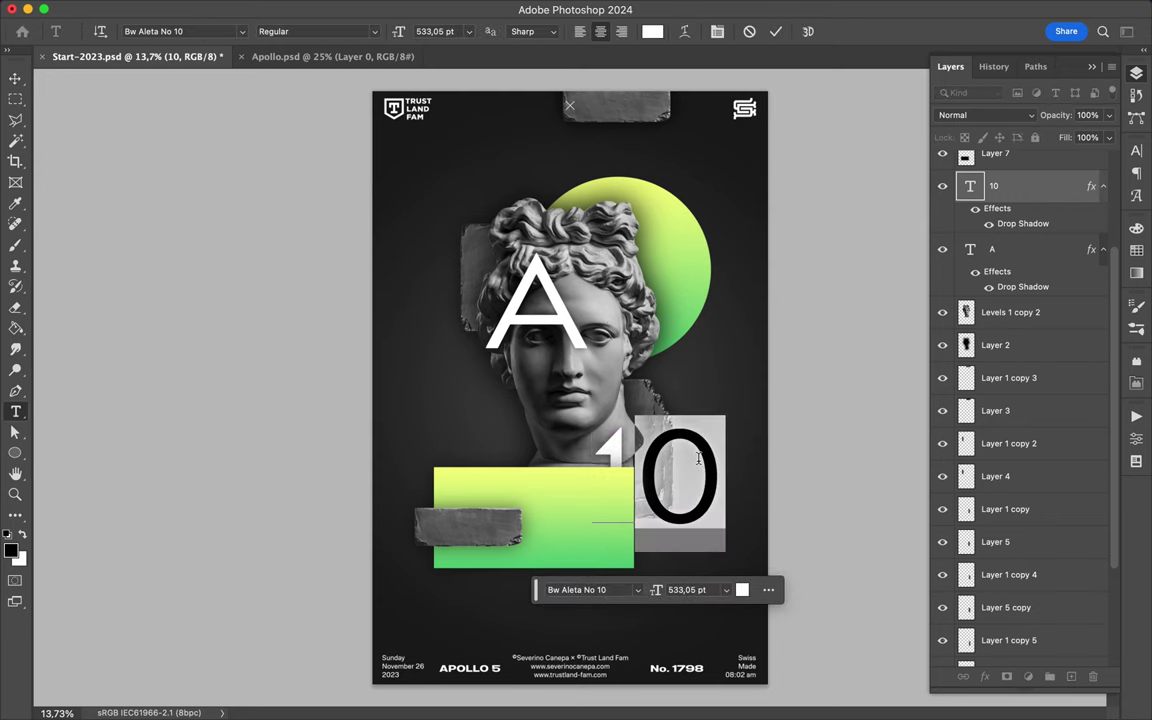
key("BackSpace")
left_click_drag(570, 458, 675, 470)
Retype the duplicated digit as '0', stack it below Layer 1 copy 4, and lower it
double_click(680, 465)
type("0")
left_click_drag(1000, 186, 1015, 560)
left_click_drag(1015, 625, 1015, 650)
left_click_drag(700, 468, 699, 486)
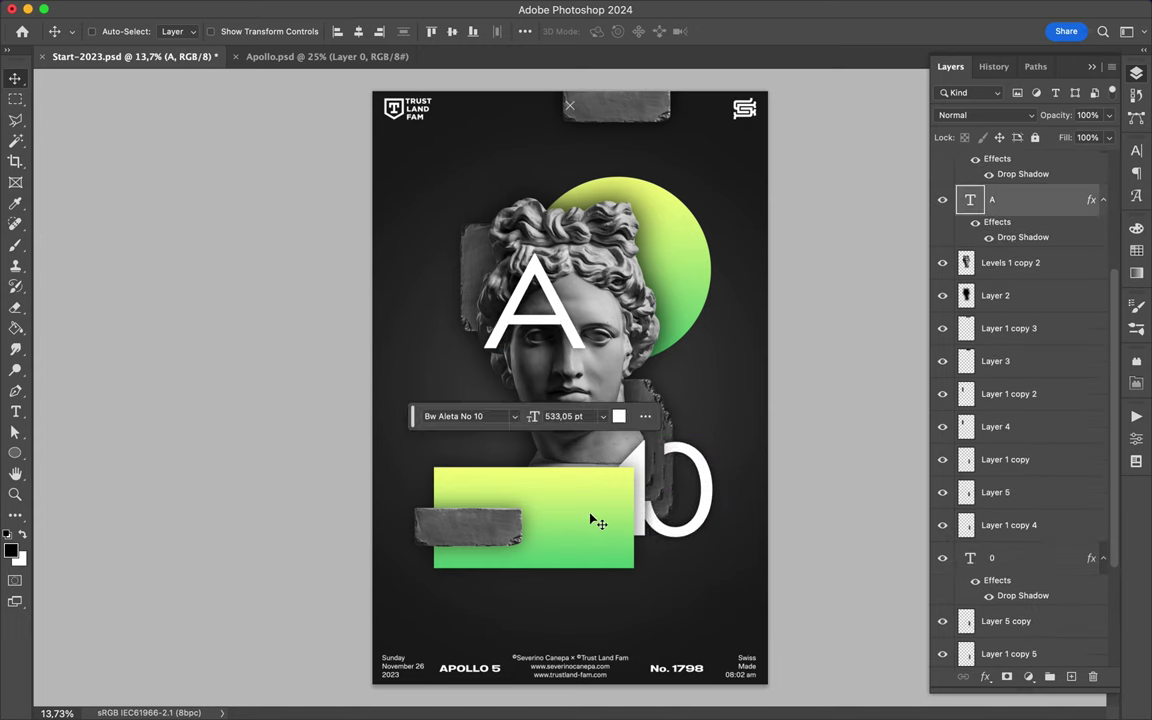
Copy a thin vertical bust strip beside the green circle and apply a layer style
left_click(535, 326, "ctrl")
key("m")
left_click_drag(603, 348, 609, 462)
key("ctrl+j")
key("v")
left_click_drag(606, 405, 673, 214)
double_click(1050, 262)
left_click(1092, 241)
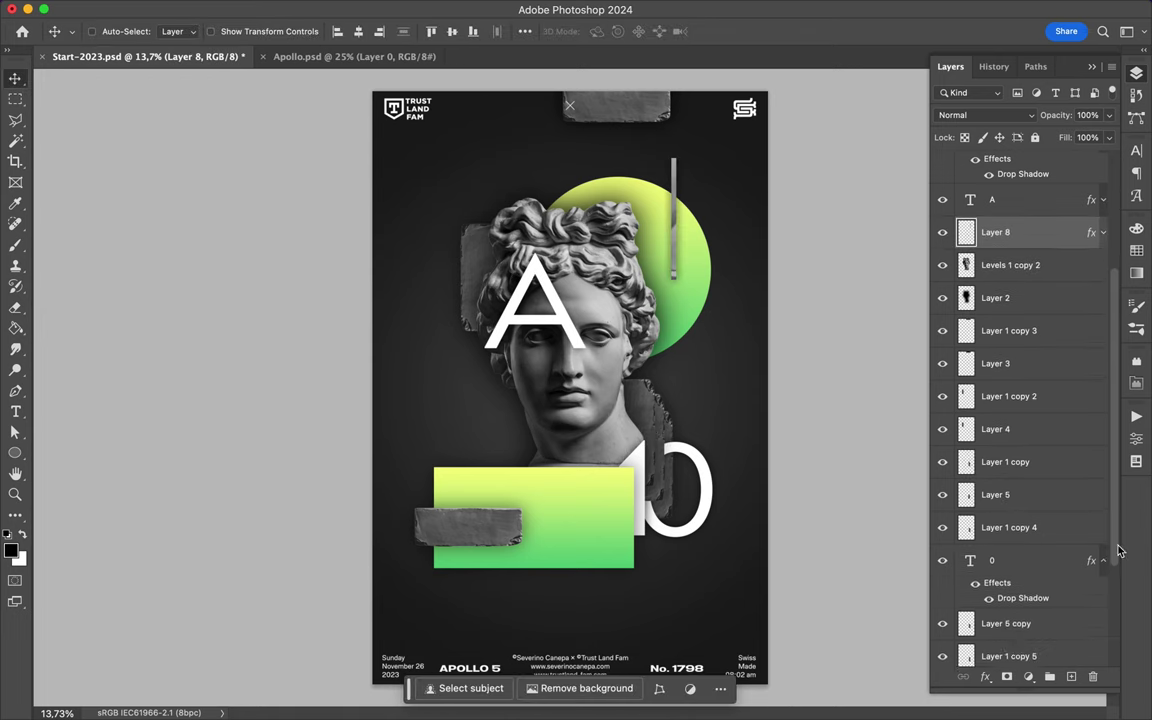
Draw a thin white diagonal line with the Pen tool and duplicate it beside the first
left_click(446, 357)
left_click(623, 614)
key("a")
left_click(385, 36)
key("v")
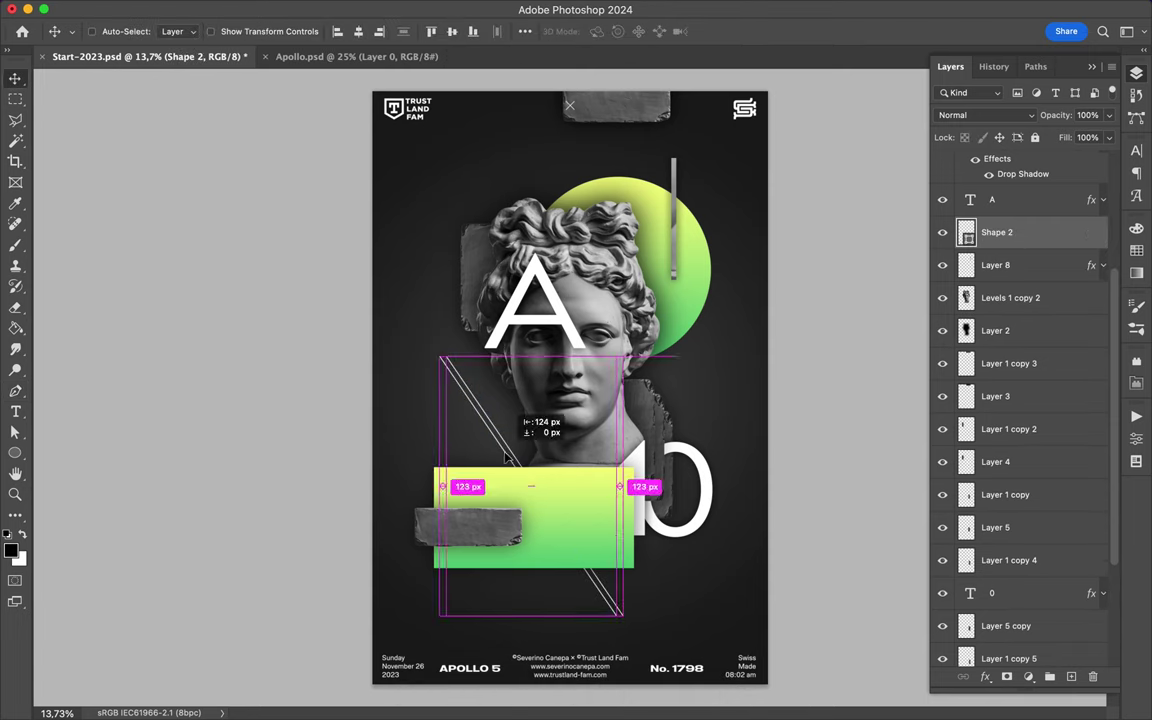
left_click_drag(507, 455, 511, 458)
key("ctrl+shift+bracketright")
scroll(540, 340, "up", 2)
key("p")
left_click(537, 334)
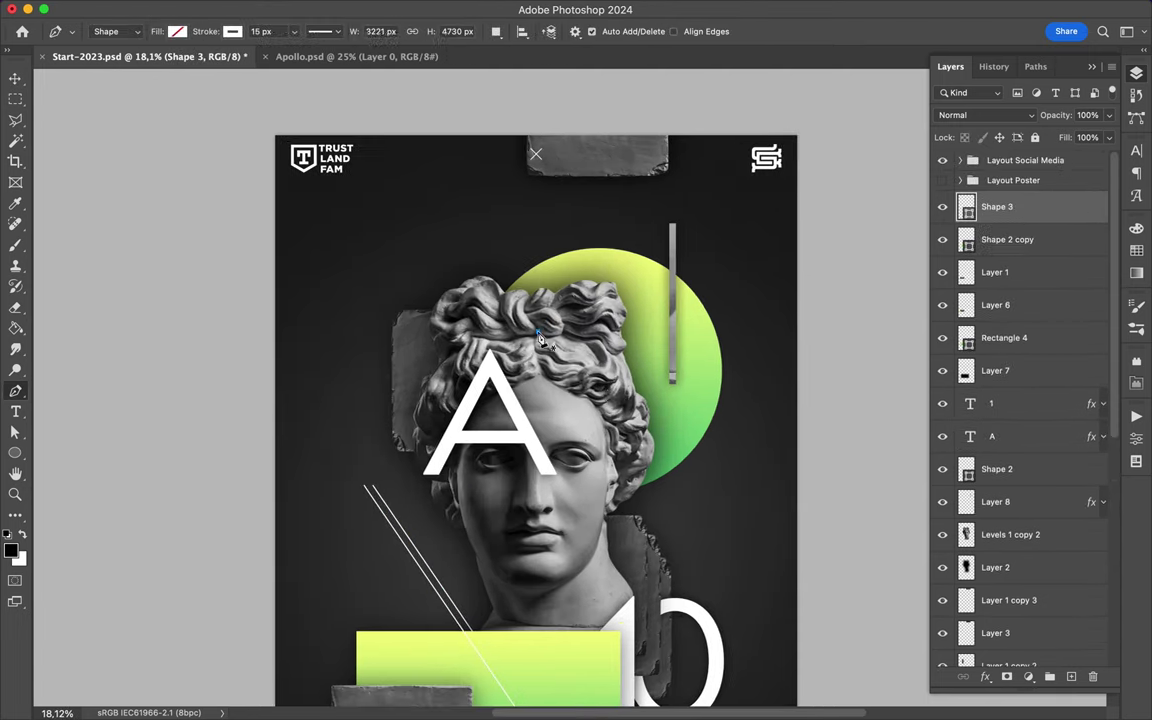
Set the A text layer's font weight to Thin
scroll(718, 270, "down", 2)
scroll(612, 395, "down", 2)
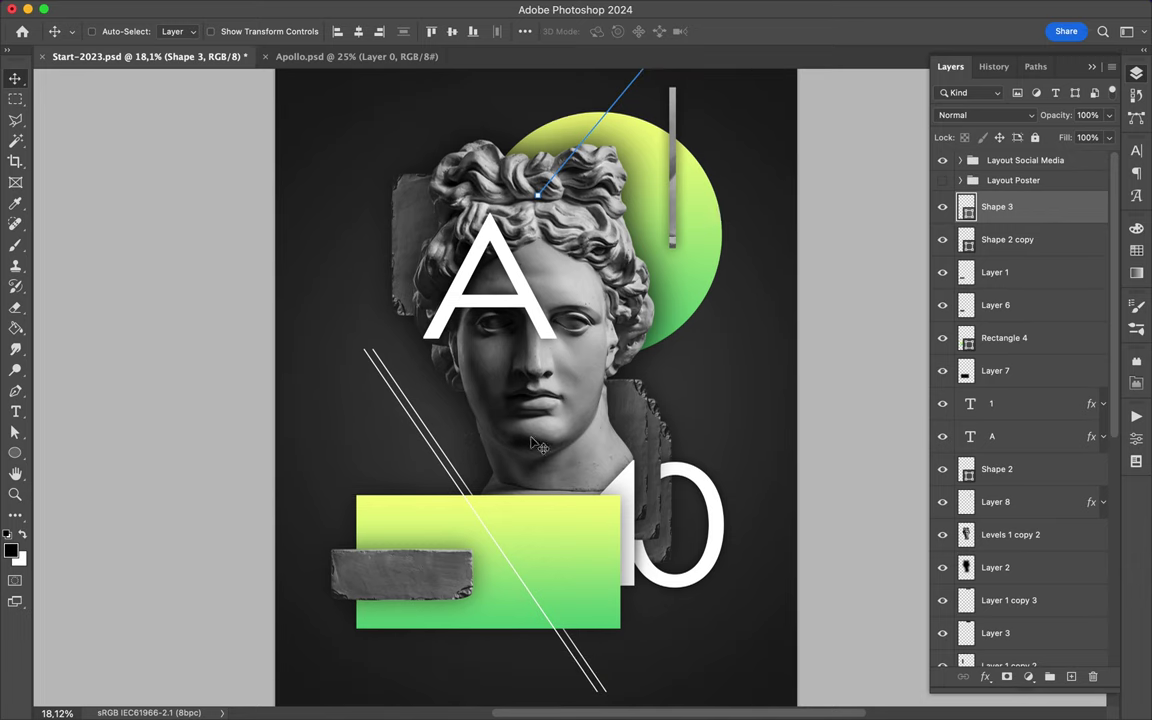
scroll(537, 446, "down", 3)
left_click(992, 436)
left_click(1136, 150)
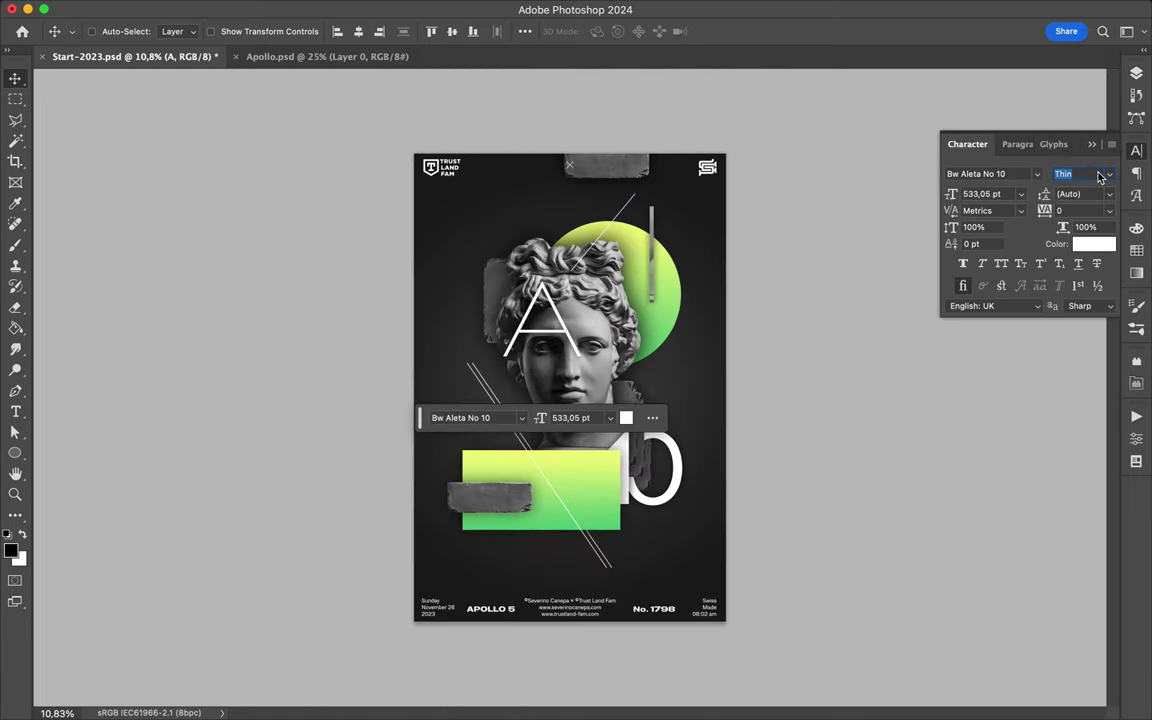
scroll(736, 444, "up", 3)
Draw a rectangle over the bust's lower face with a dark black gradient fill
left_click(692, 357, "ctrl")
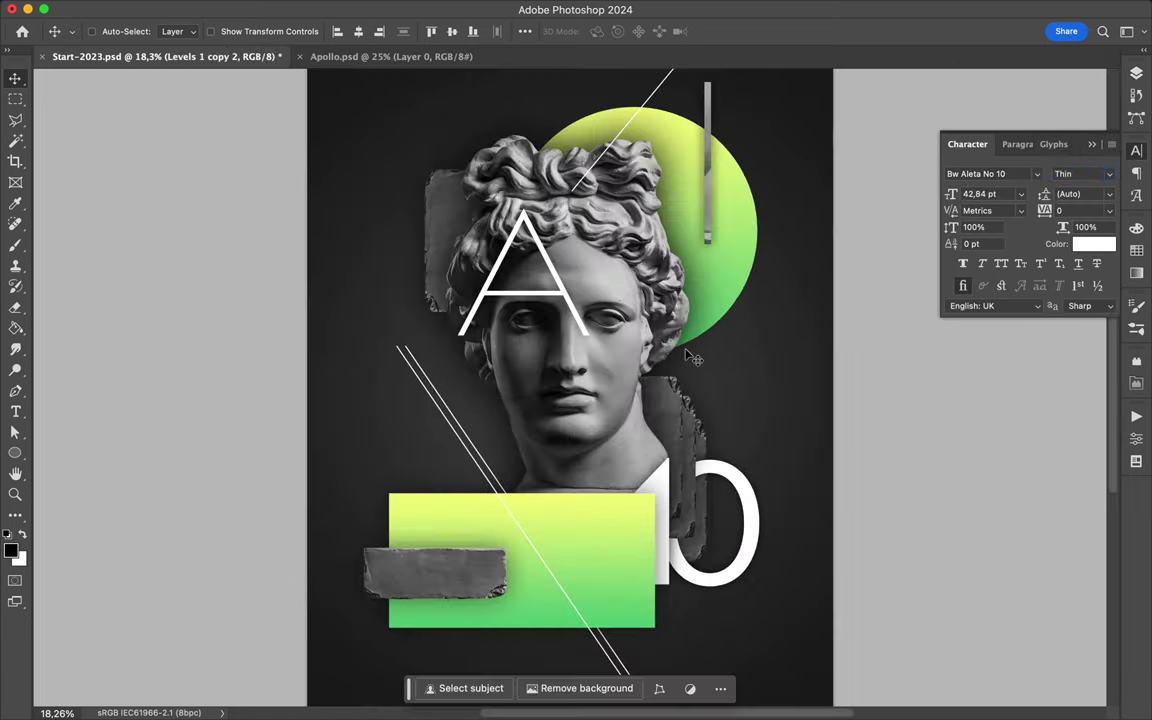
left_click_drag(436, 356, 608, 462)
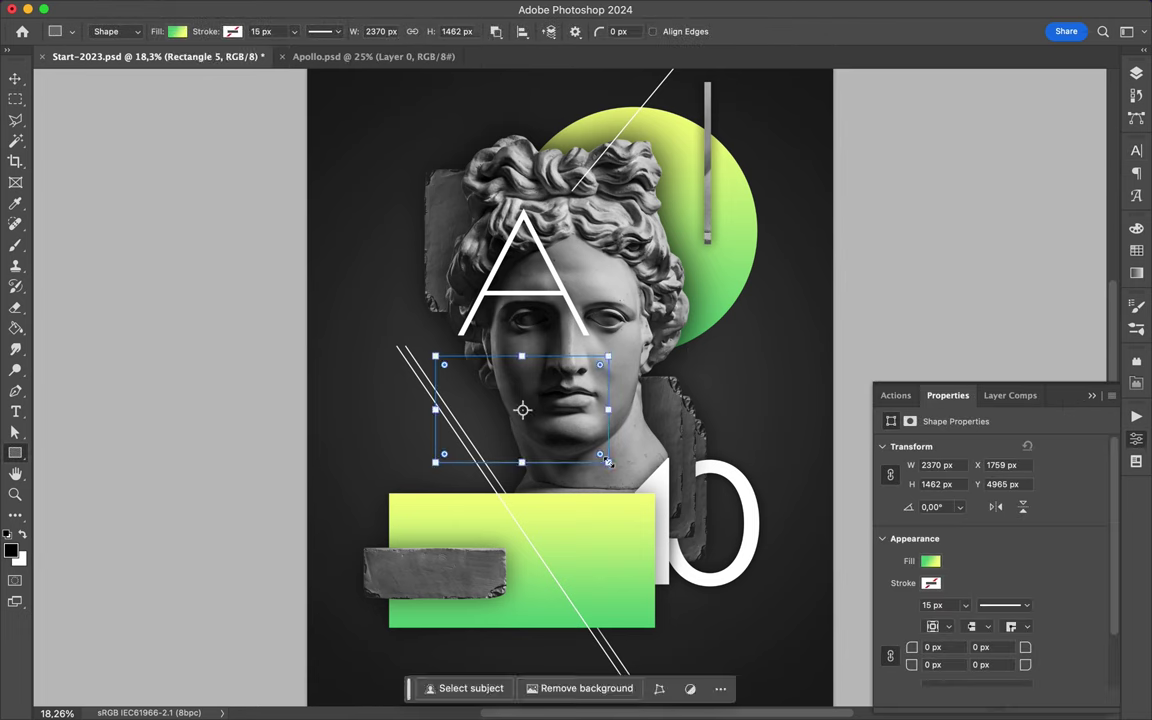
left_click(238, 31)
left_click(156, 120)
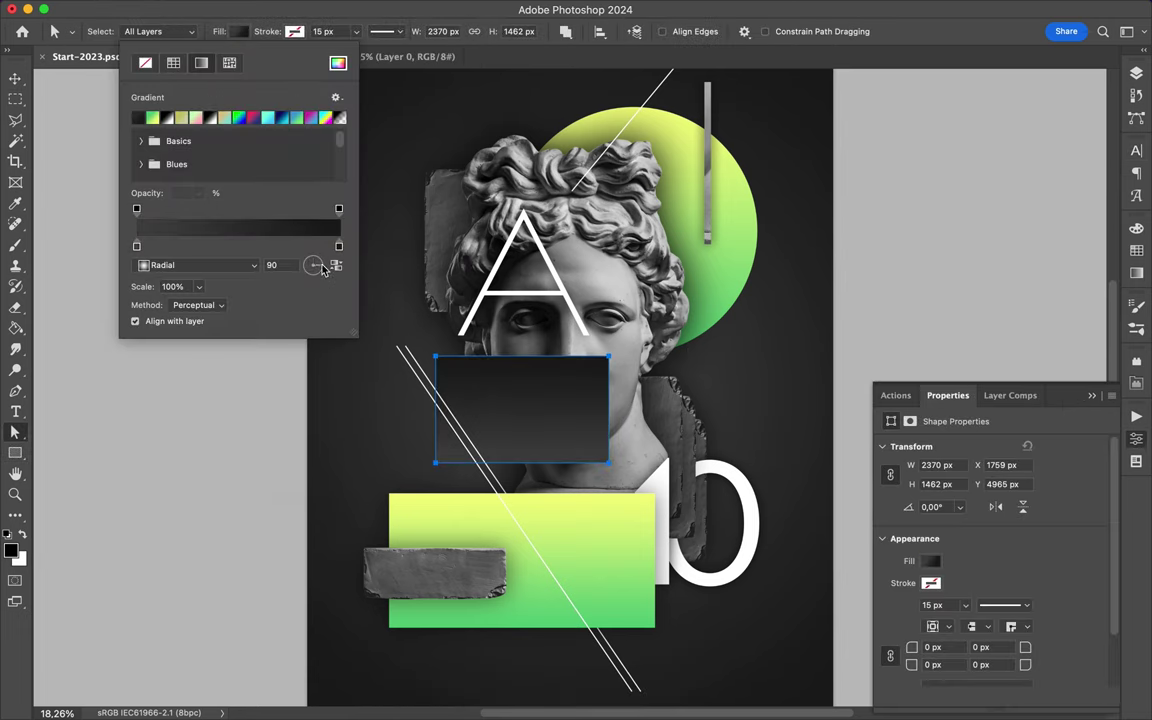
left_click_drag(313, 262, 315, 277)
left_click(198, 265)
left_click(193, 262)
Move the dark rectangle left over the face and narrow it slightly
key("v")
left_click_drag(409, 340, 378, 342)
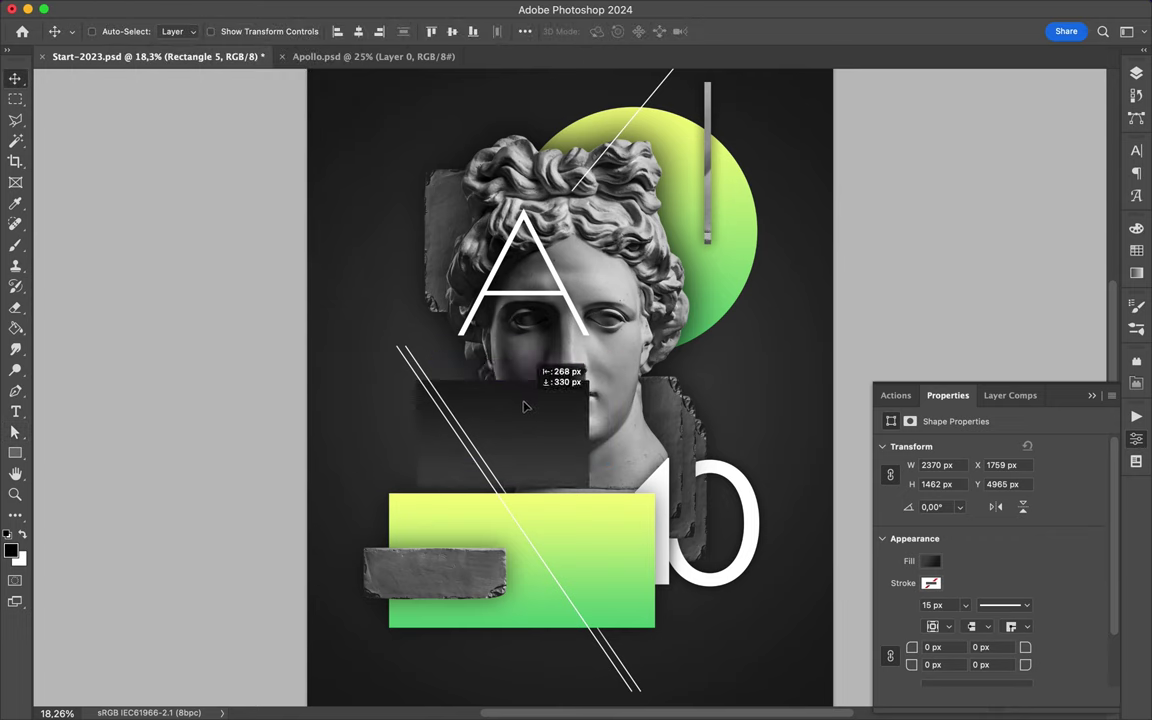
scroll(383, 343, "up", 5)
key("ctrl+t")
left_click_drag(598, 458, 571, 458)
scroll(257, 432, "down", 3)
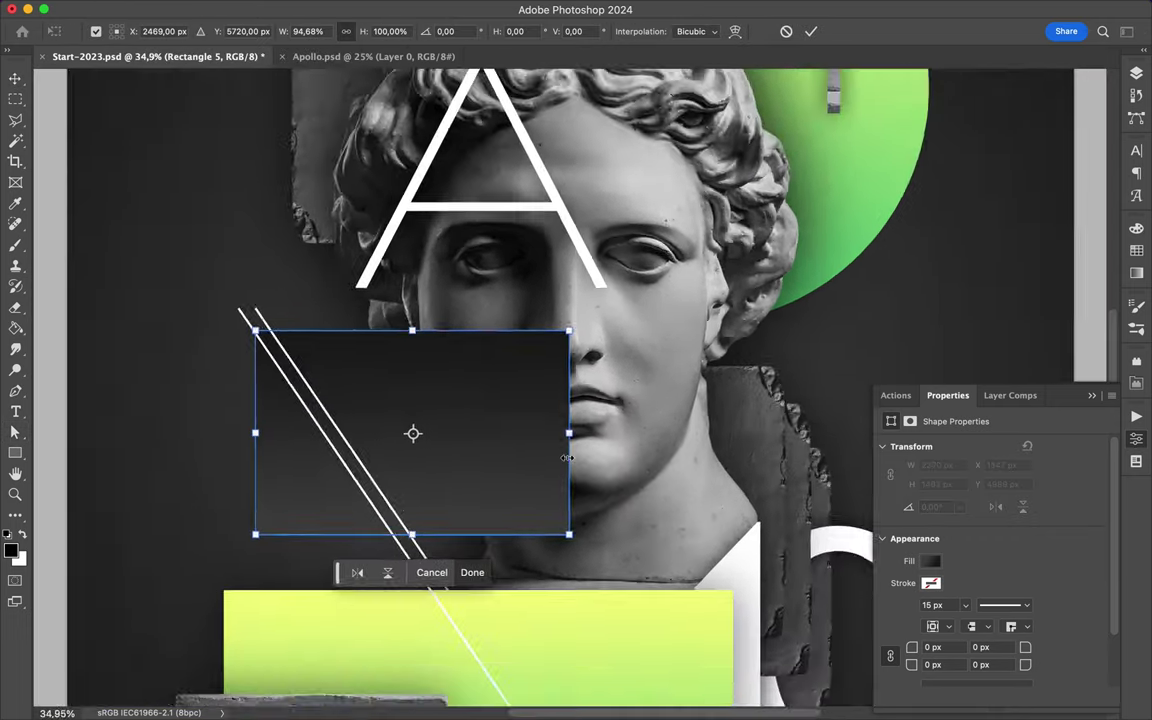
scroll(418, 411, "down", 3)
key("Return")
scroll(423, 412, "up", 3)
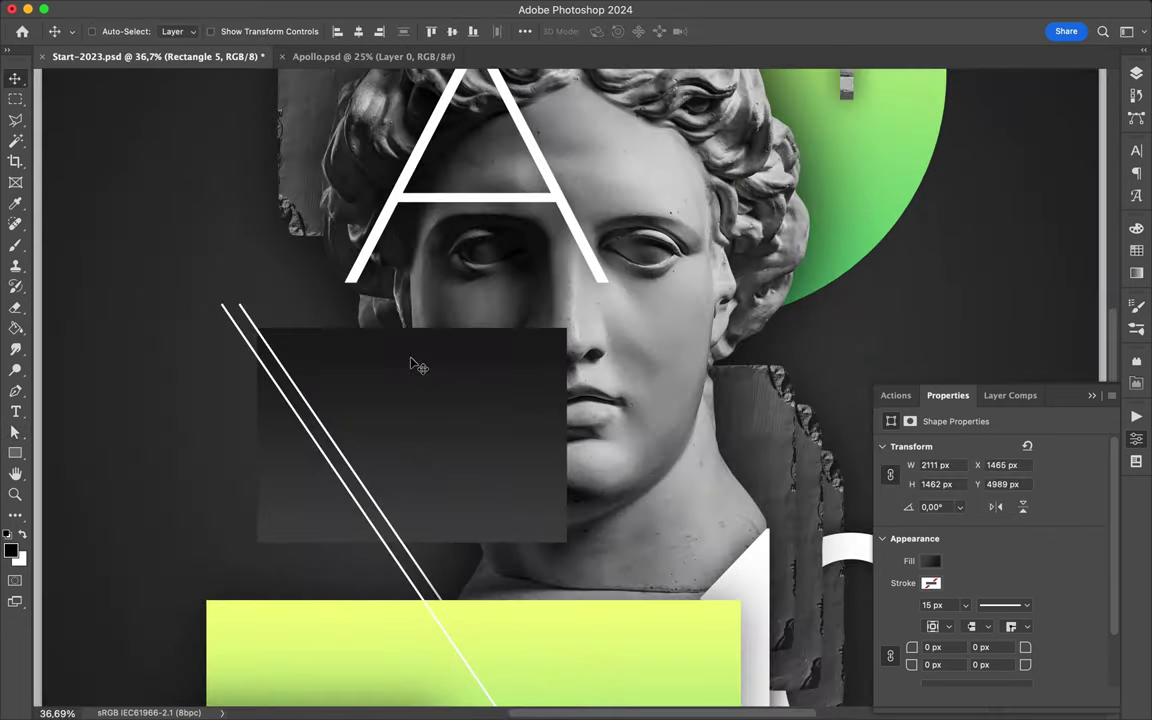
scroll(414, 363, "down", 2)
Copy a small marked piece onto its own layer and duplicate it to the right
key("m")
key("v")
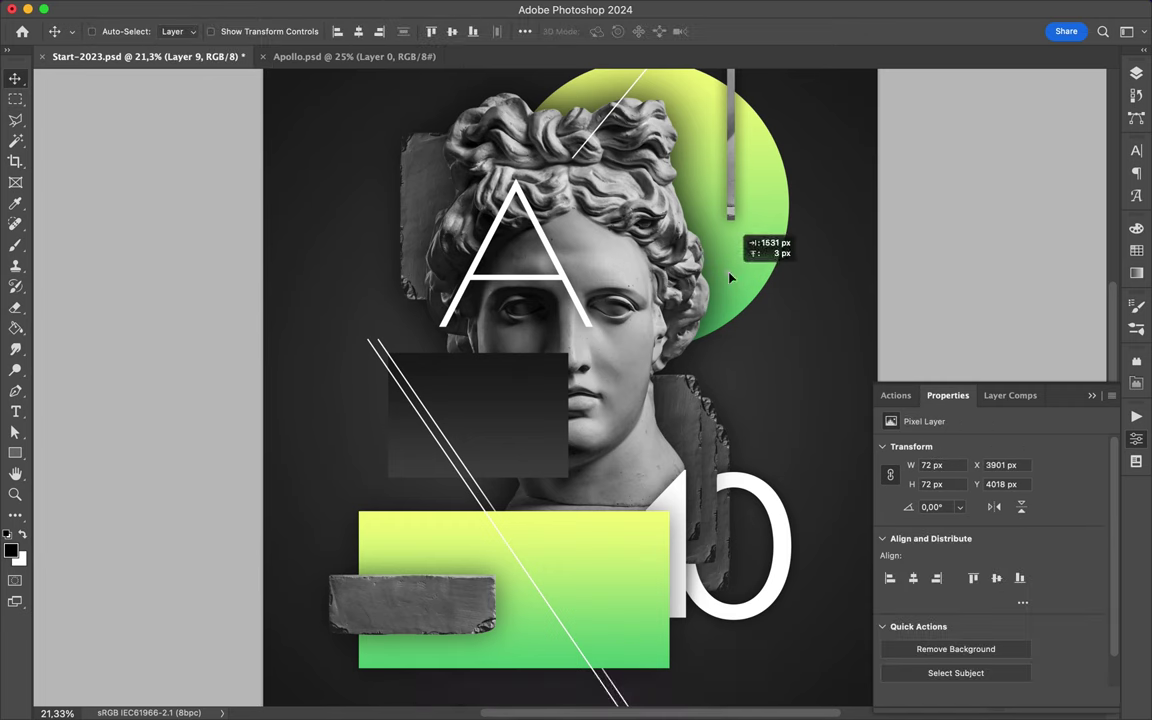
left_click(1136, 73)
right_click(1008, 580)
left_click(1007, 586)
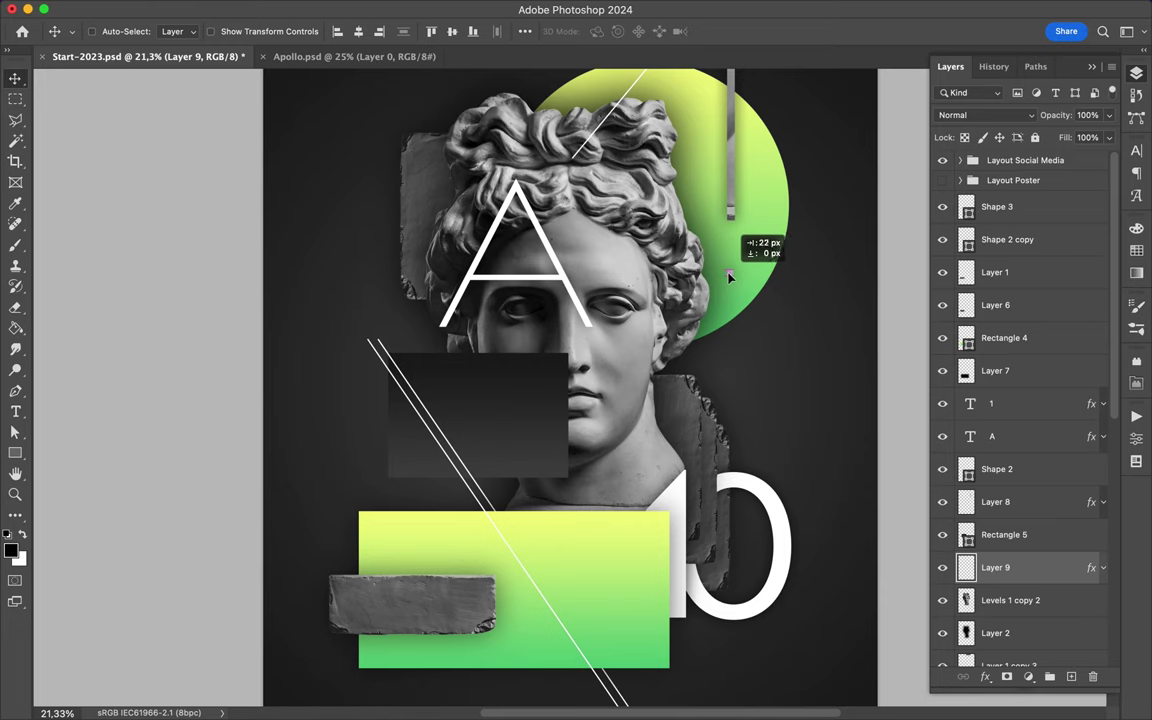
mouse_move(731, 277)
left_mouse_down()
mouse_move(770, 272)
mouse_move(758, 276)
mouse_move(819, 312)
left_mouse_up()
key("super+minus")
Add a Drop Shadow layer style to the dark rectangle
double_click(1050, 534)
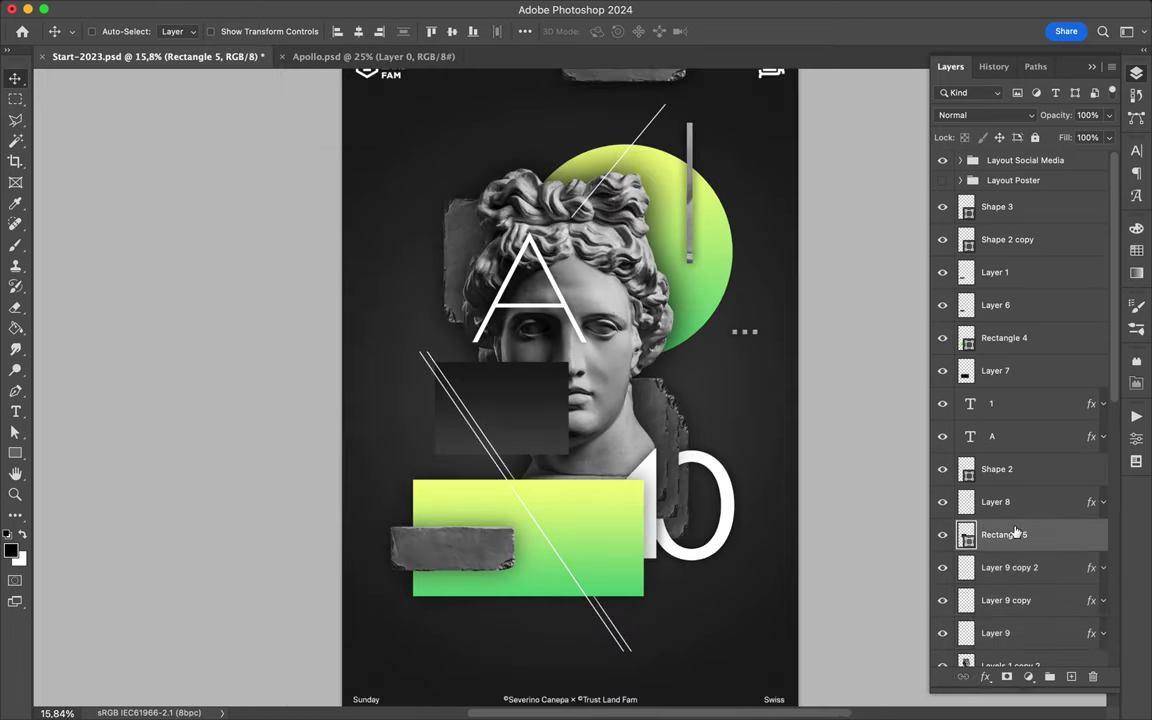
left_click(1070, 242)
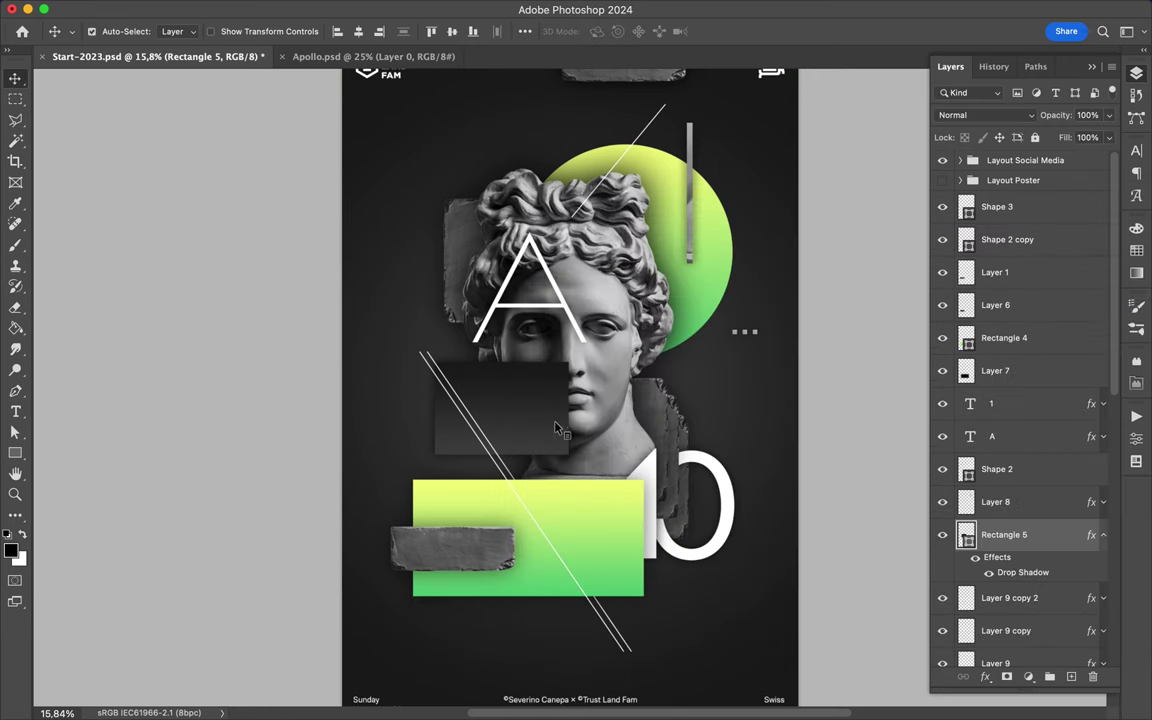
scroll(557, 428, "down", 2)
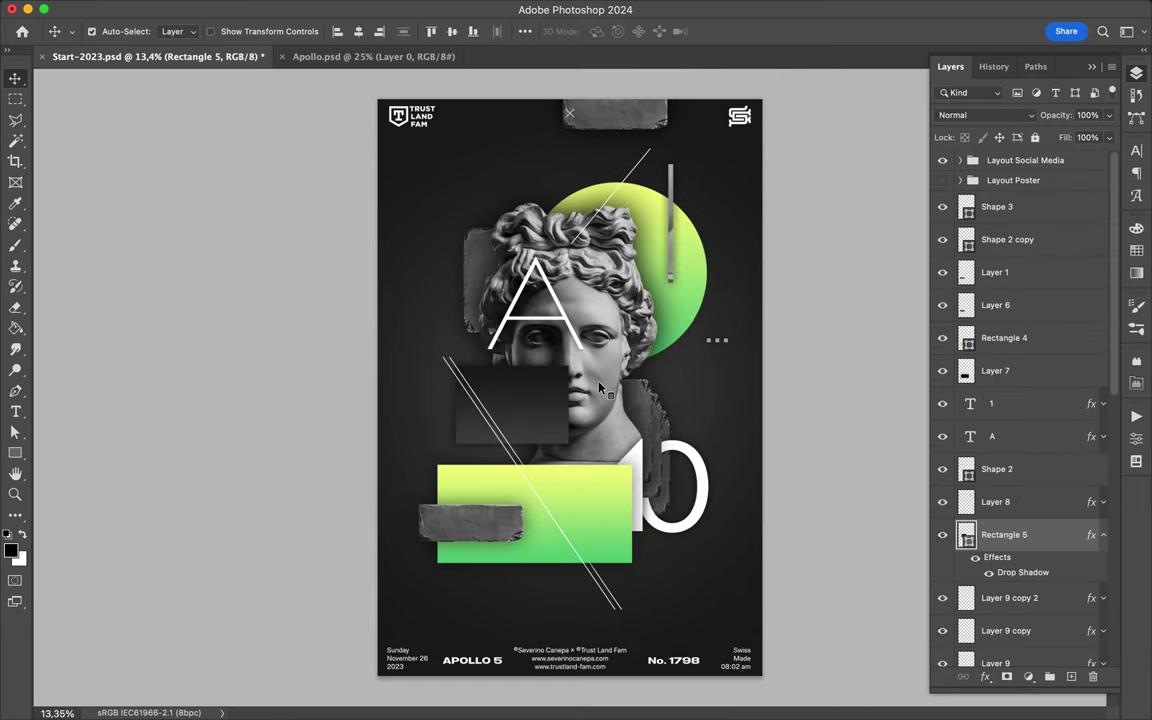
Move the green circle copy above the bust layer, keeping Normal blending
left_click(680, 270)
left_click_drag(1005, 656, 1005, 290)
left_click(985, 115)
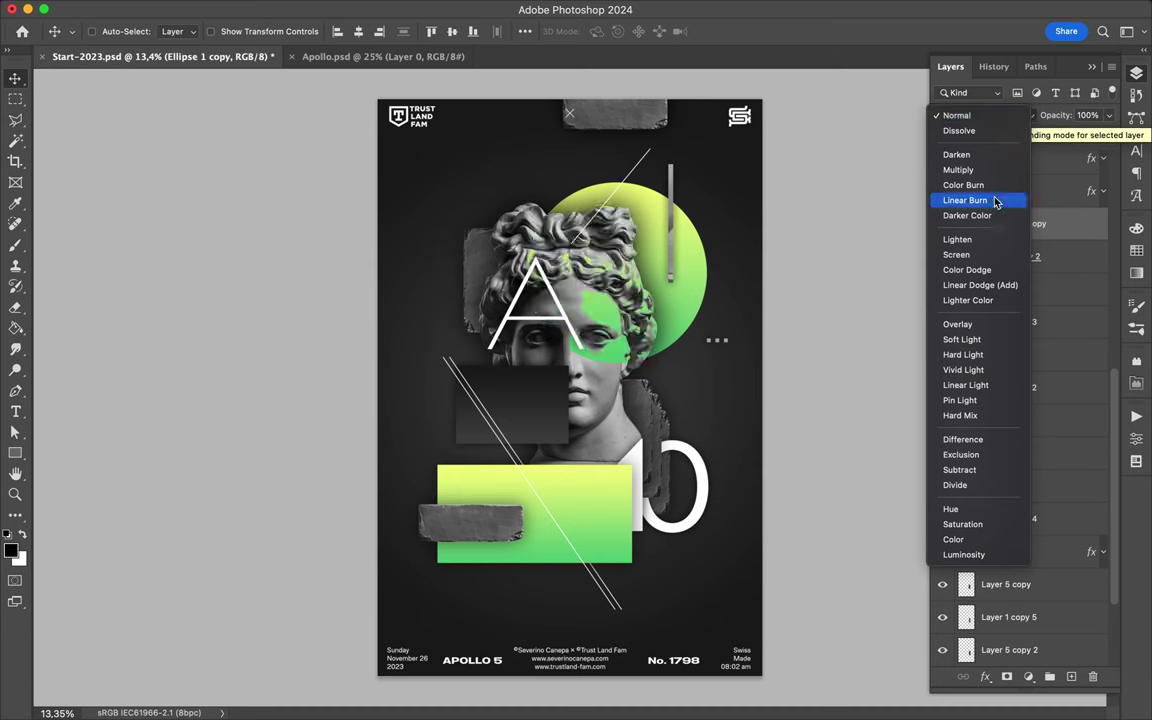
left_click(957, 115)
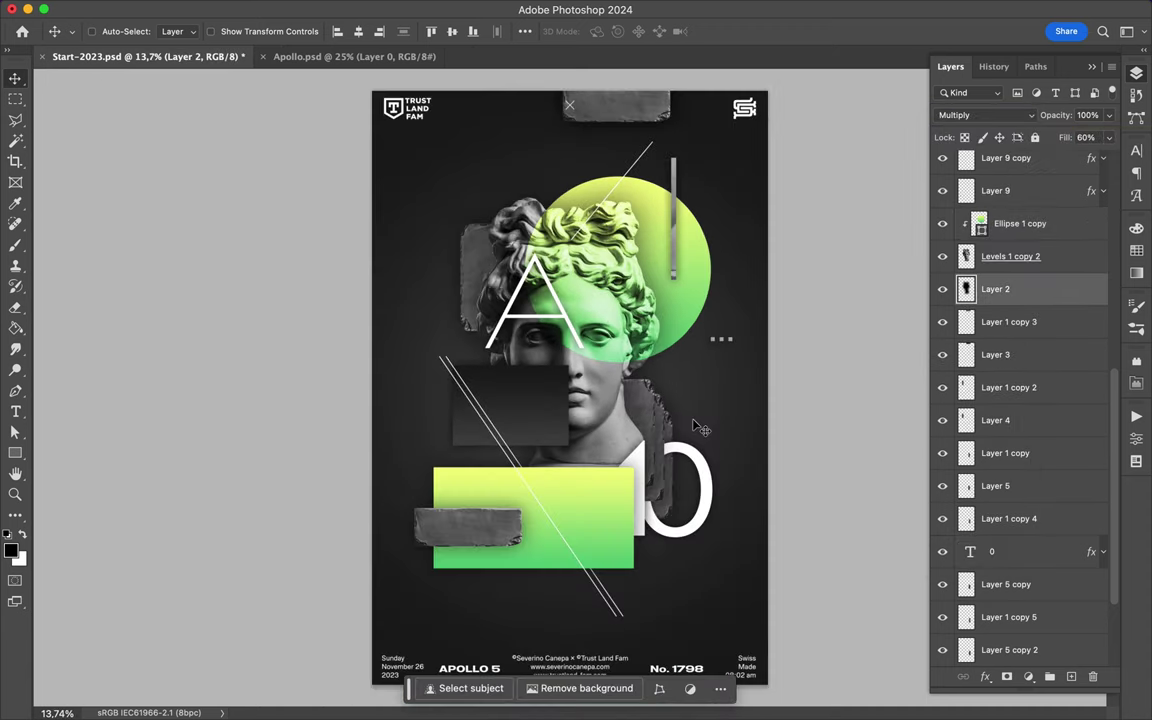
Draw a thin yellow-green gradient bar near the poster's bottom-left
left_click_drag(364, 596, 542, 611)
key("a")
left_click(238, 31)
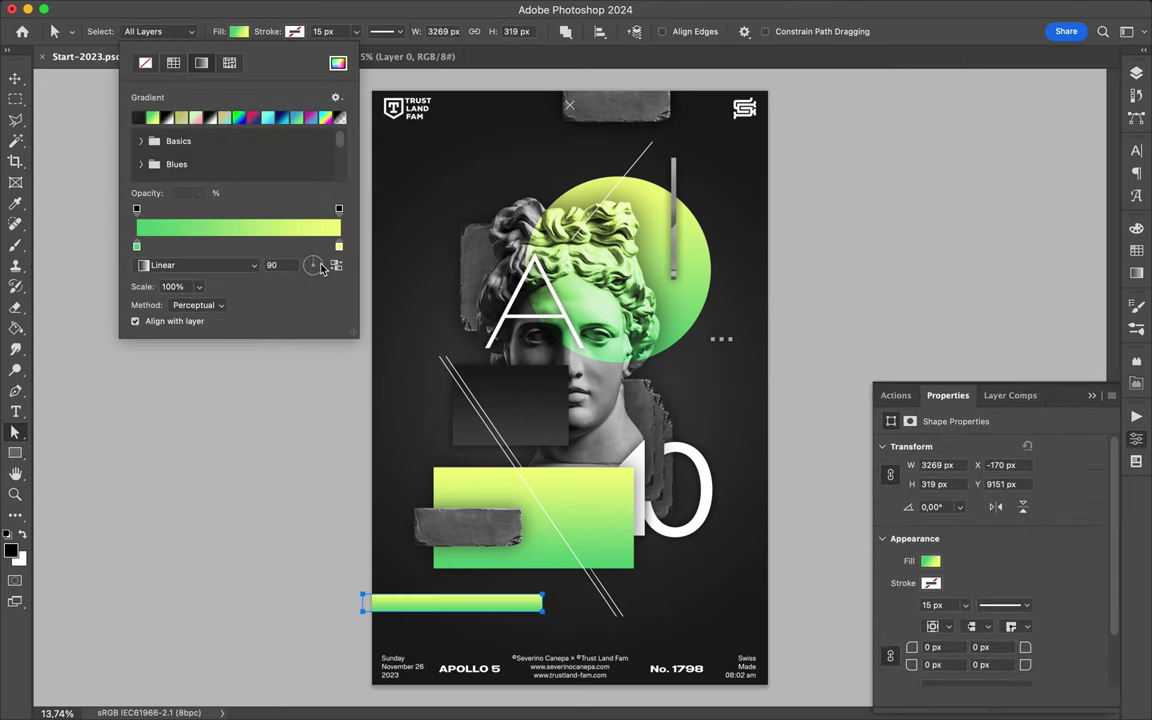
left_click(733, 368)
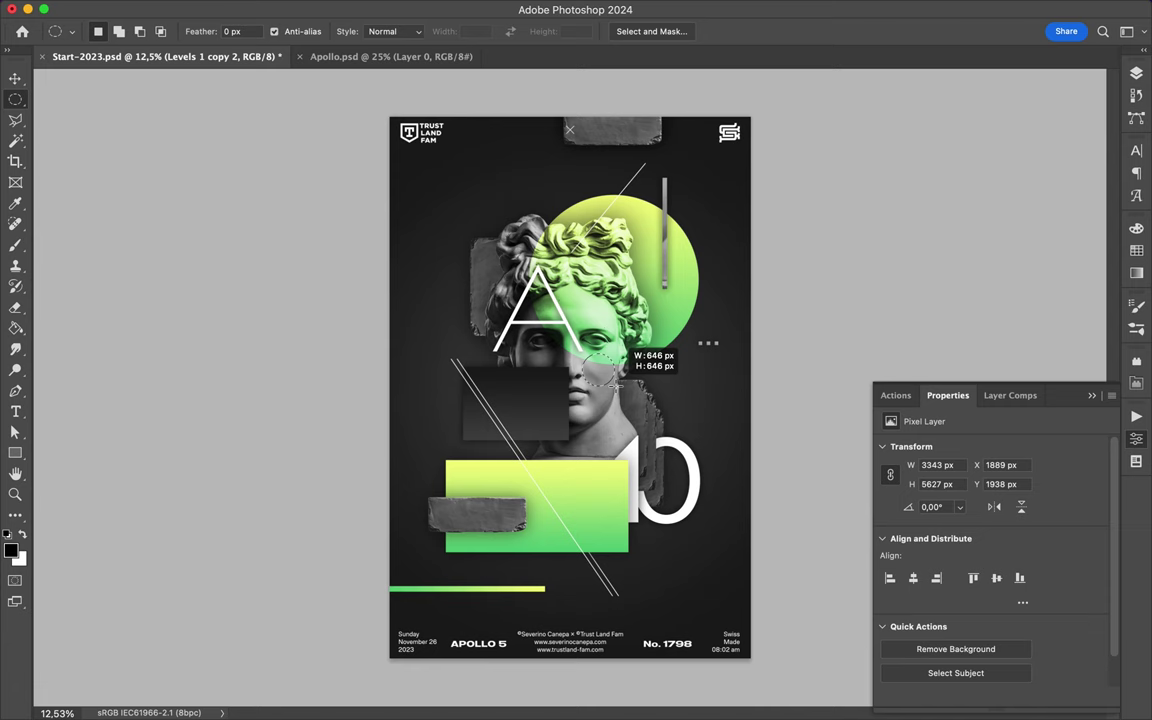
Copy a round piece of the bust into a grey sphere and duplicate it near the top
key("F7")
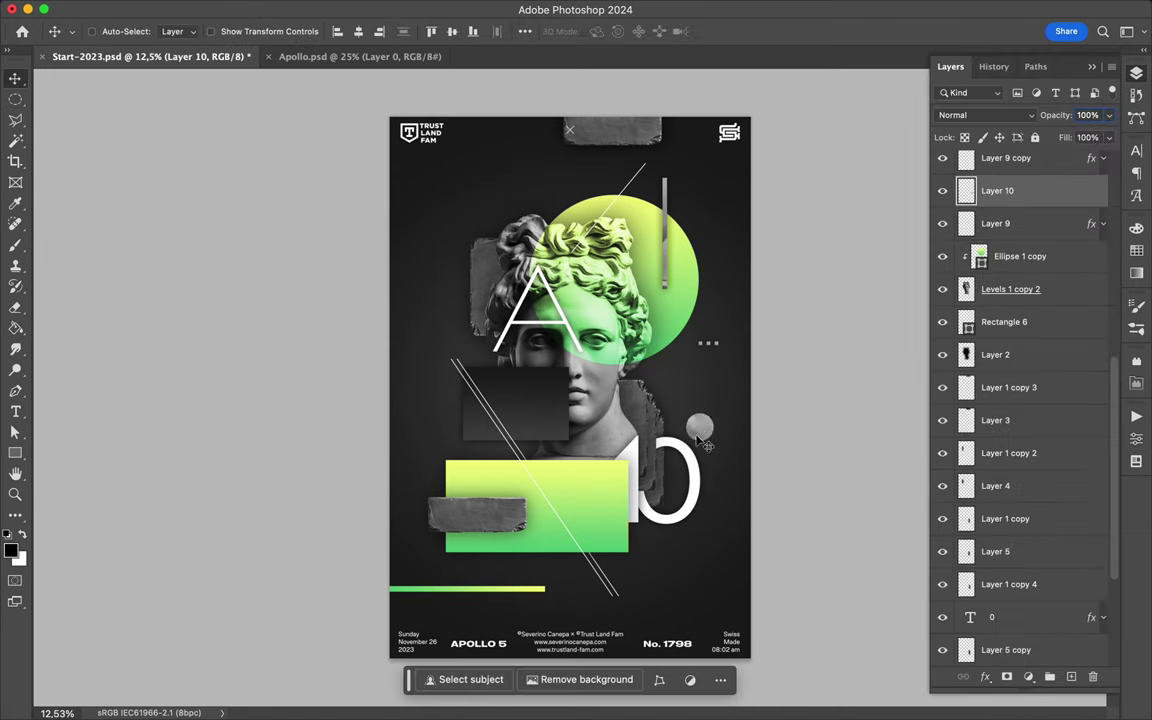
left_click_drag(483, 200, 549, 195)
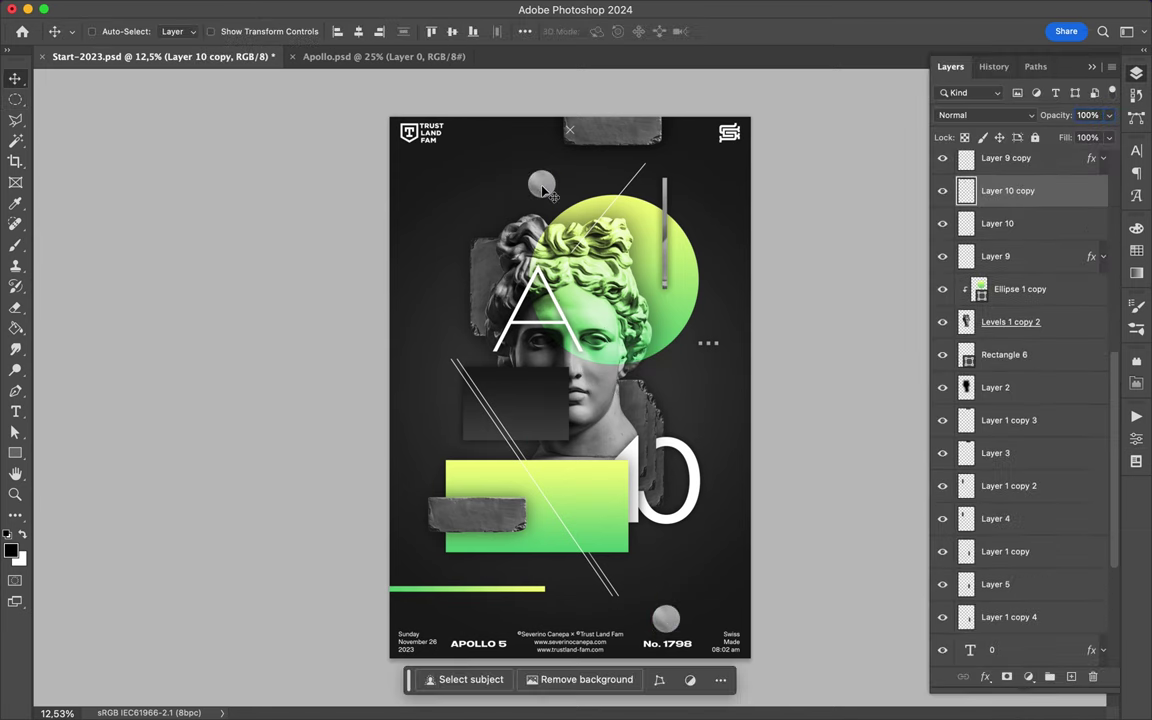
left_click_drag(505, 517, 497, 517)
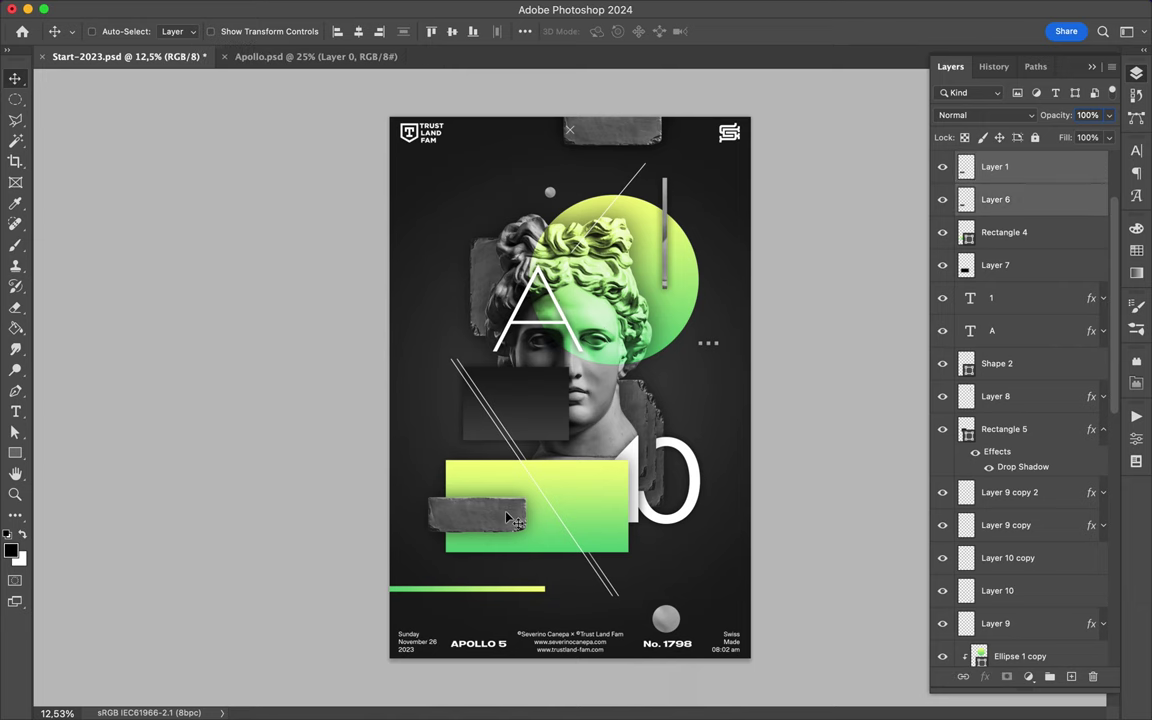
left_click(548, 410, "ctrl")
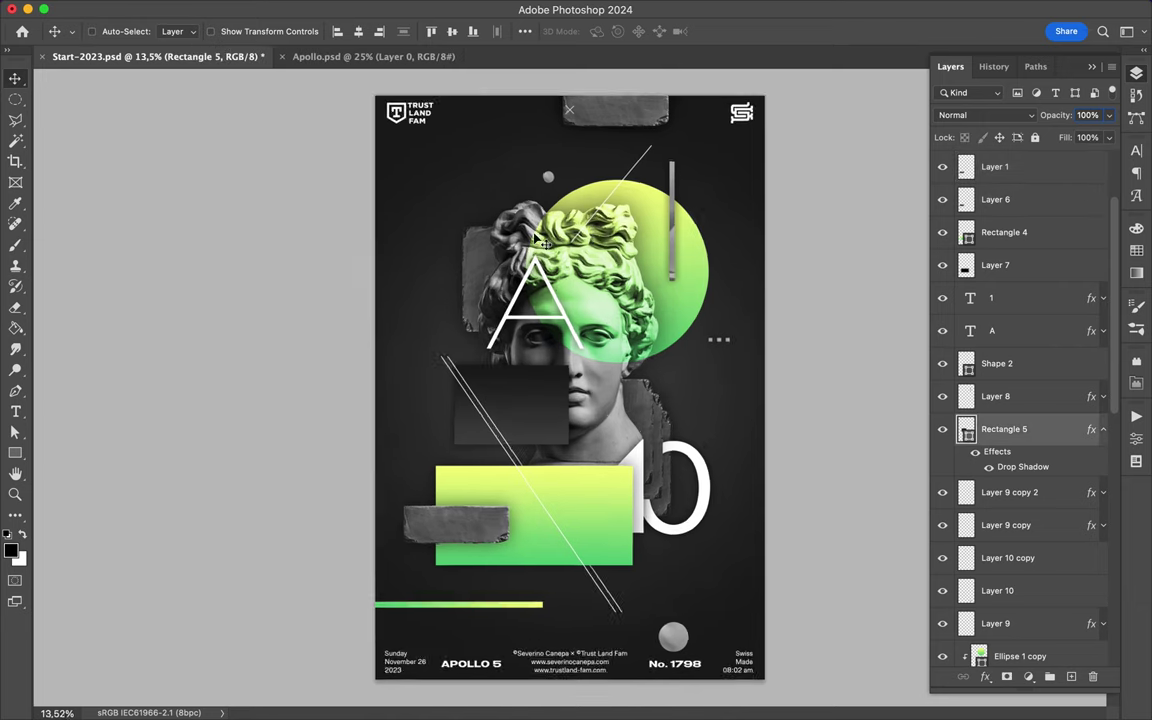
Duplicate the dark rectangle into thin strips beside the bust
scroll(572, 280, "up", 5)
mouse_move(533, 540)
left_mouse_down()
mouse_move(733, 532)
mouse_move(586, 527)
mouse_move(620, 517)
left_mouse_up()
key("ctrl+t")
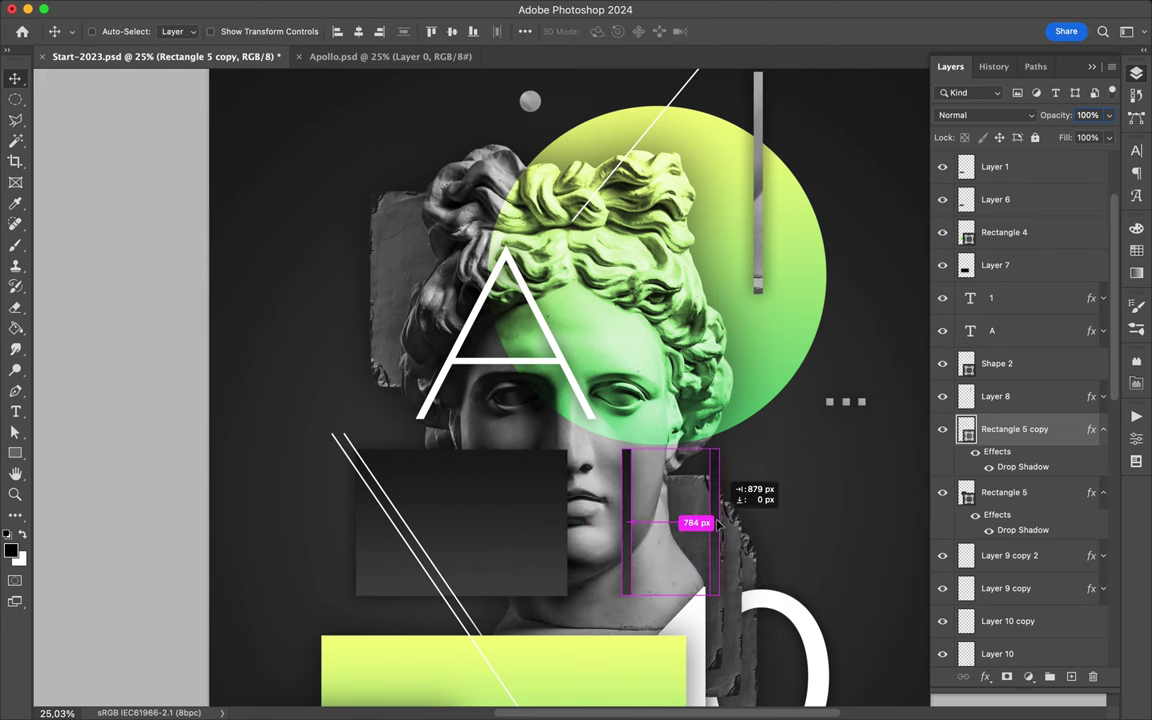
left_click_drag(716, 524, 686, 528)
scroll(828, 528, "down", 2)
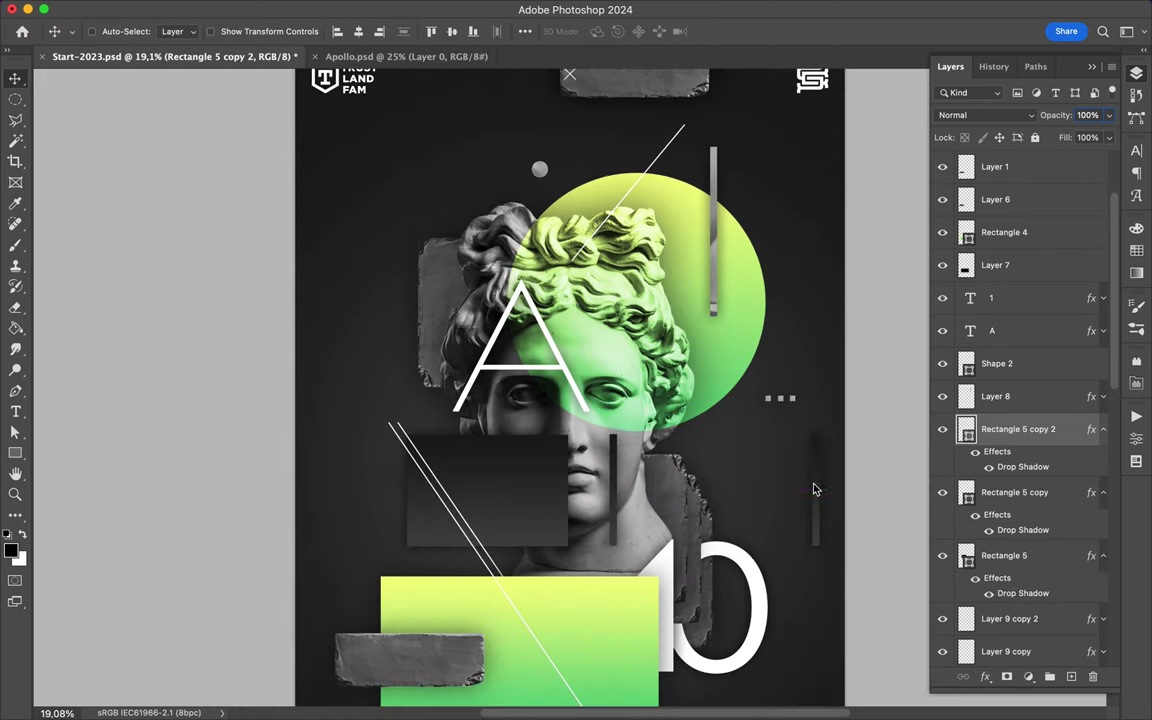
scroll(820, 492, "down", 2)
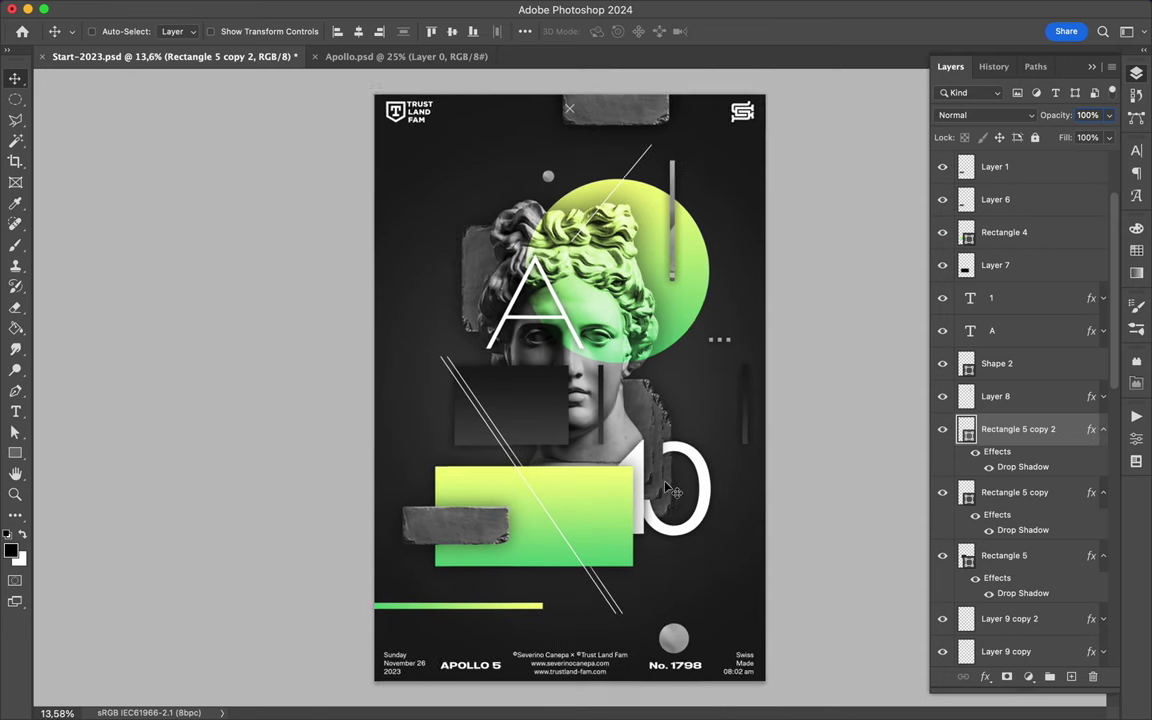
left_click(660, 638, "ctrl")
scroll(568, 384, "up", 2)
Draw a large dark gradient circle and resize it behind the bust
key("u")
left_click(177, 31)
left_click_drag(552, 397, 783, 629)
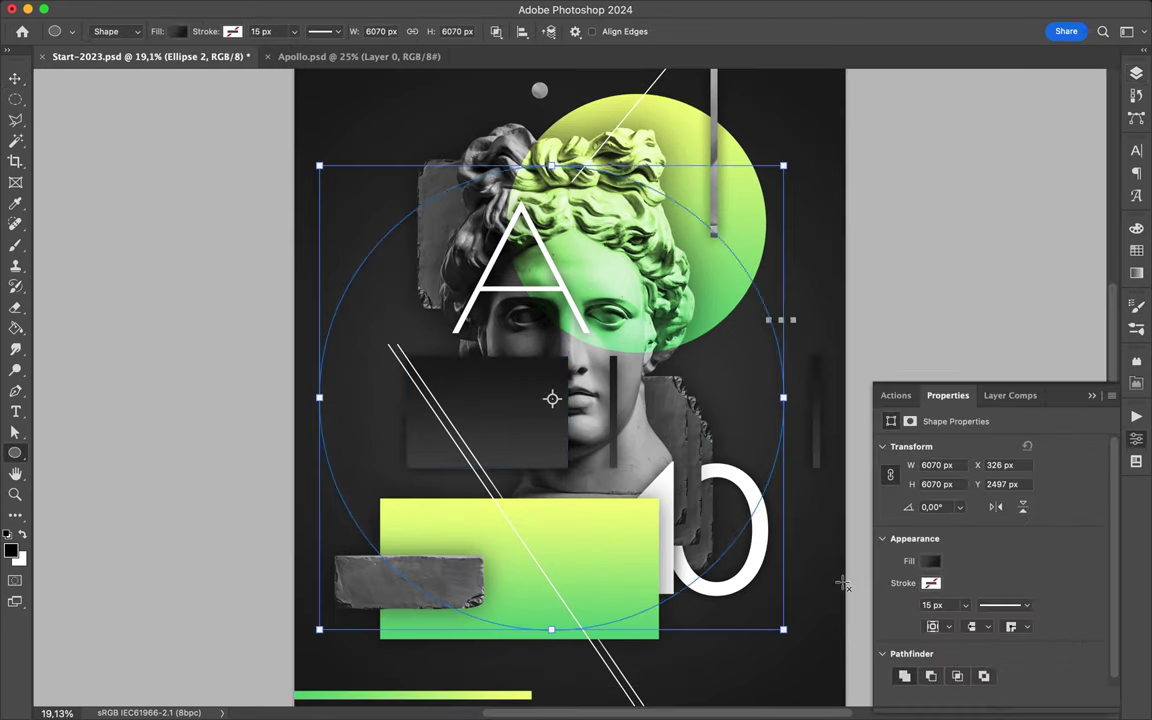
left_click_drag(1035, 399, 1000, 465)
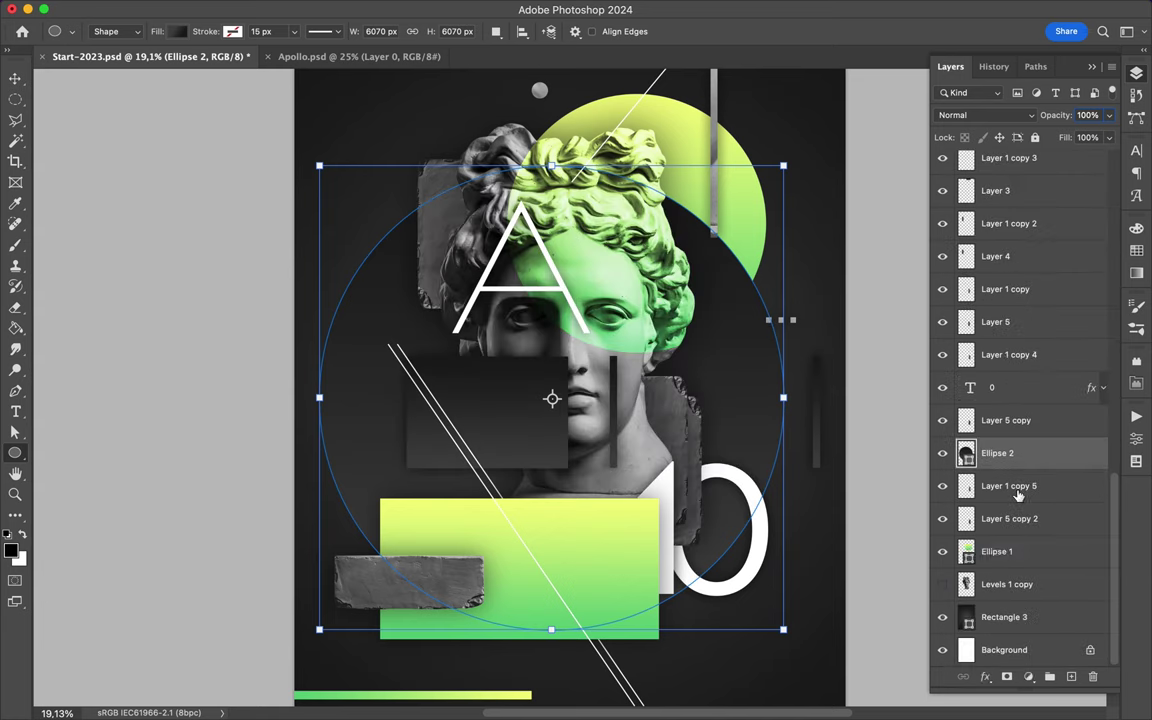
left_click_drag(731, 386, 740, 378)
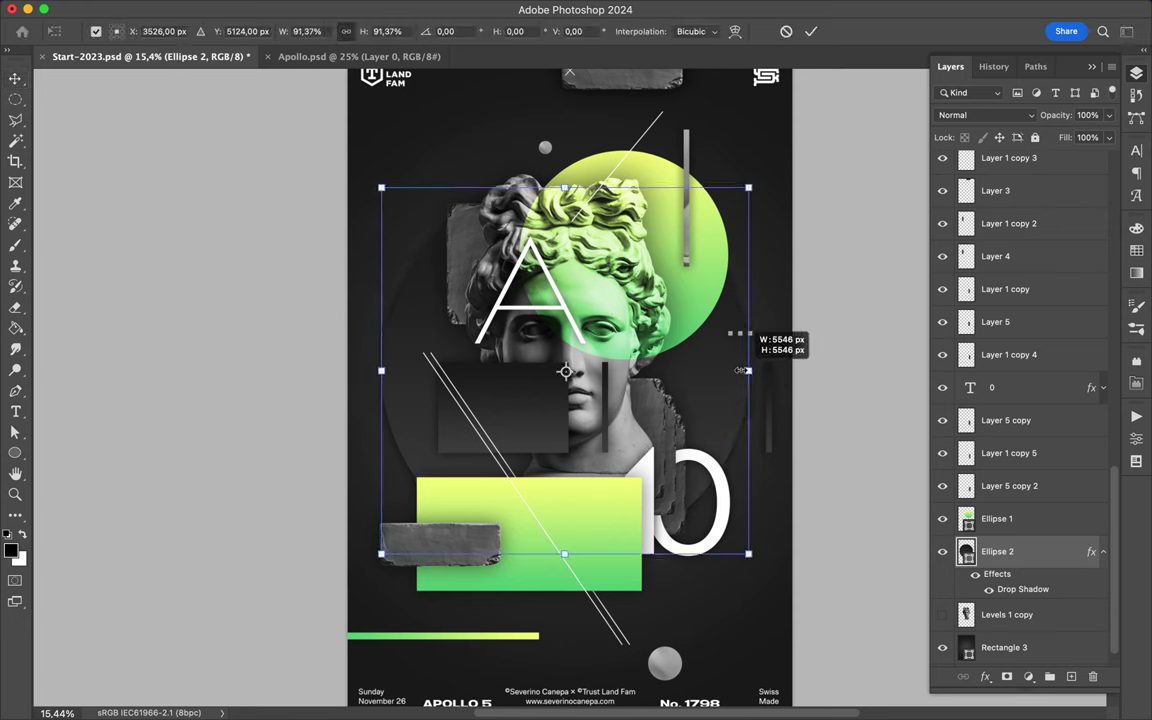
left_click_drag(740, 370, 705, 372)
key("Return")
key("ctrl+minus")
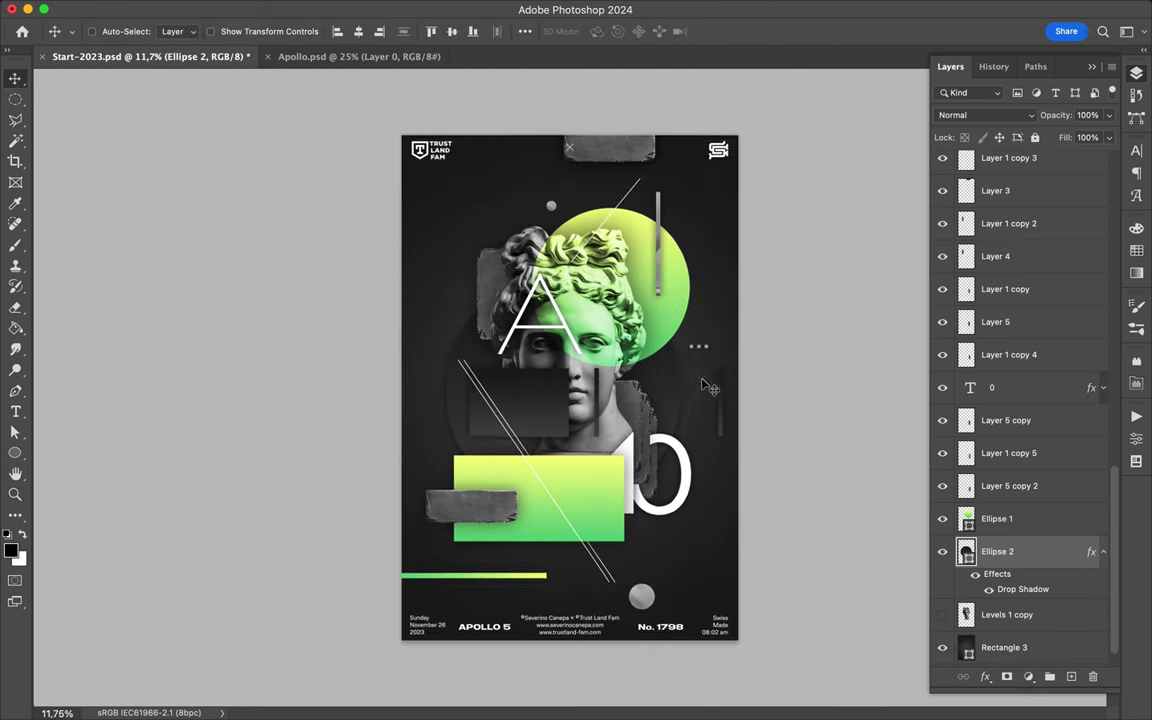
Duplicate the circle scaled to 112% and draw Rectangle 7 over the bust's middle
key("ctrl+j")
key("ctrl+t")
left_click_drag(709, 401, 705, 405)
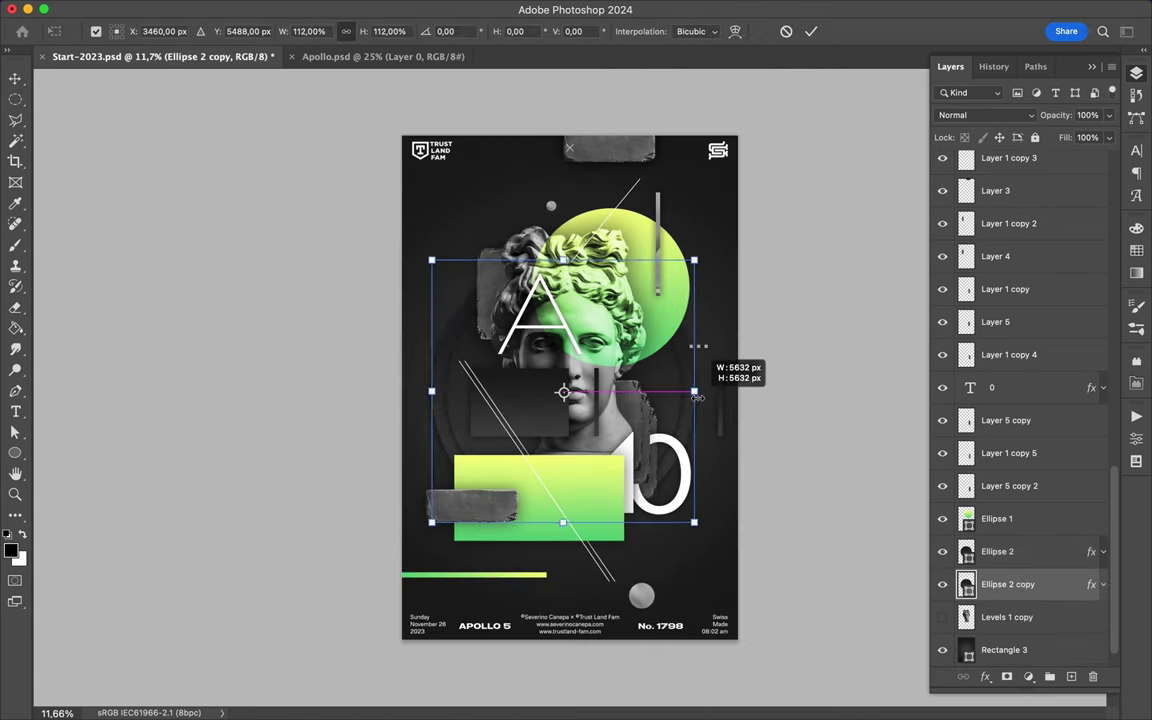
key("Return")
key("u")
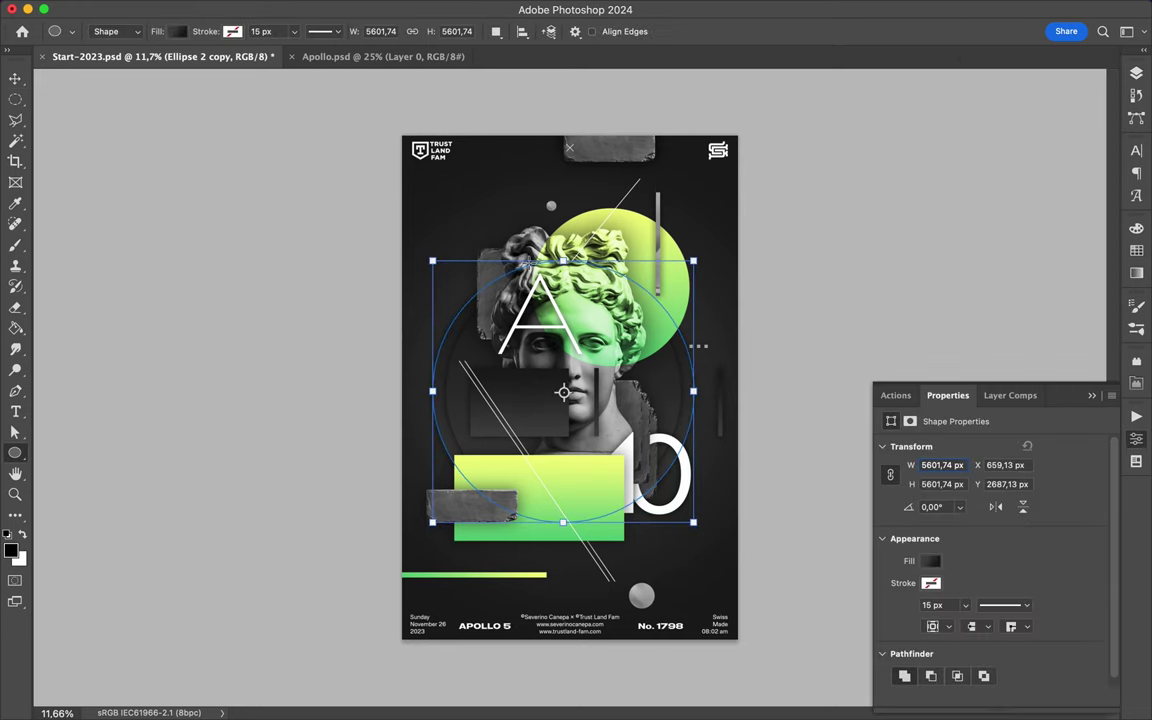
left_click_drag(638, 340, 656, 391)
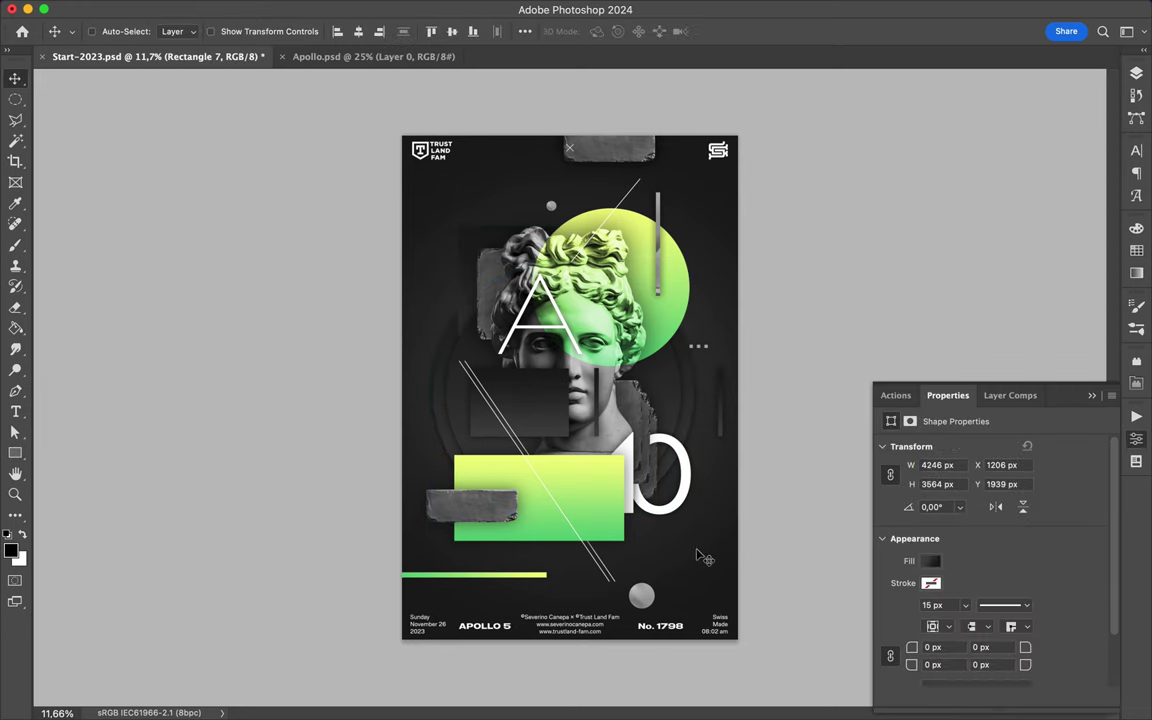
Give Rectangle 7 a Drop Shadow and move it down
key("F7")
double_click(1050, 551)
left_click(594, 607)
left_click(1090, 239)
left_click_drag(483, 395, 483, 447)
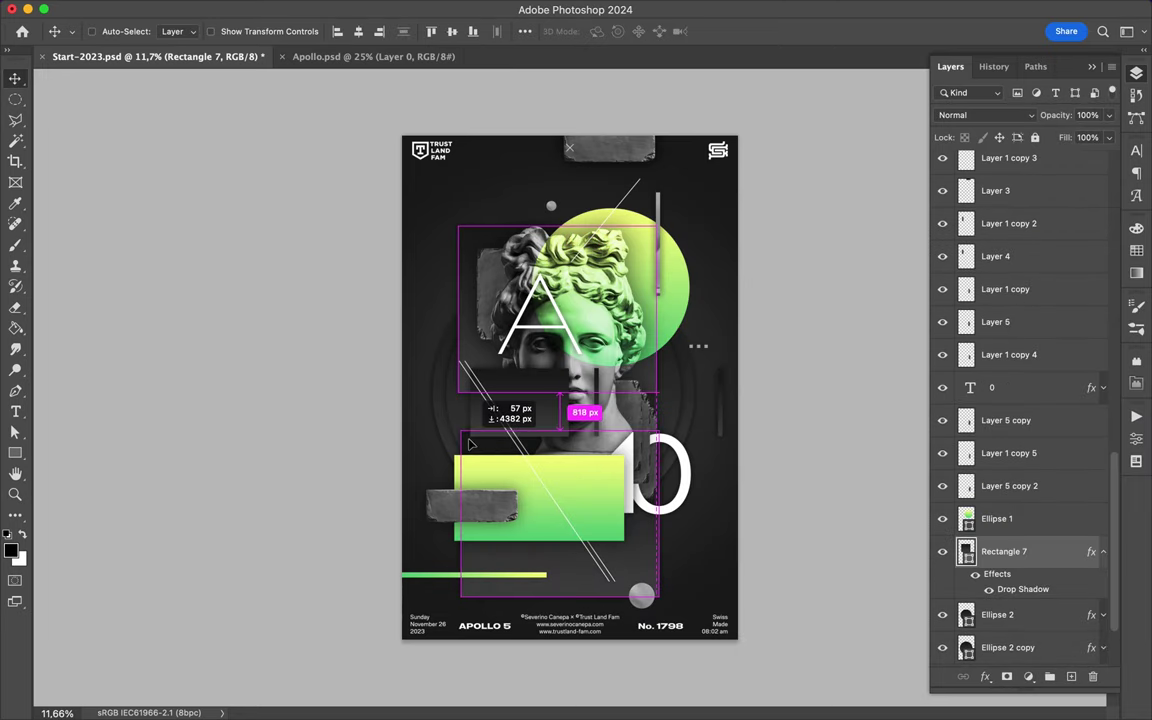
Reorder the rectangle lower in the layer stack and review the circle copy's layer style
left_click_drag(1015, 551, 1000, 620)
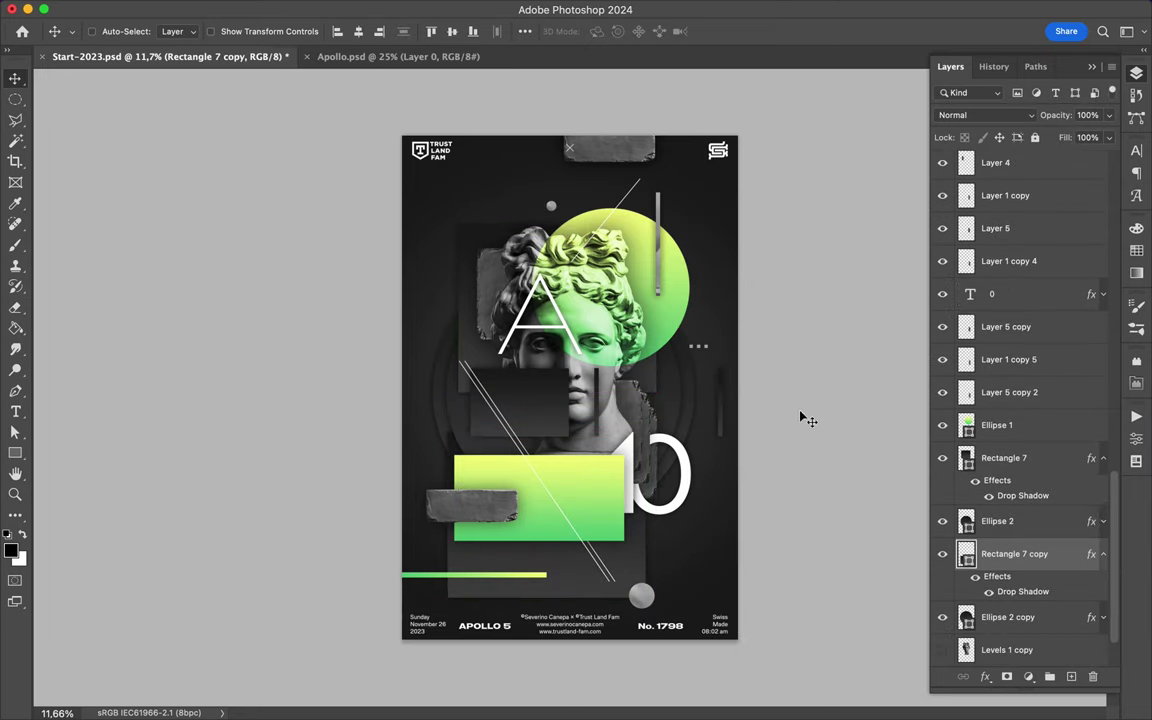
scroll(570, 424, "up", 2)
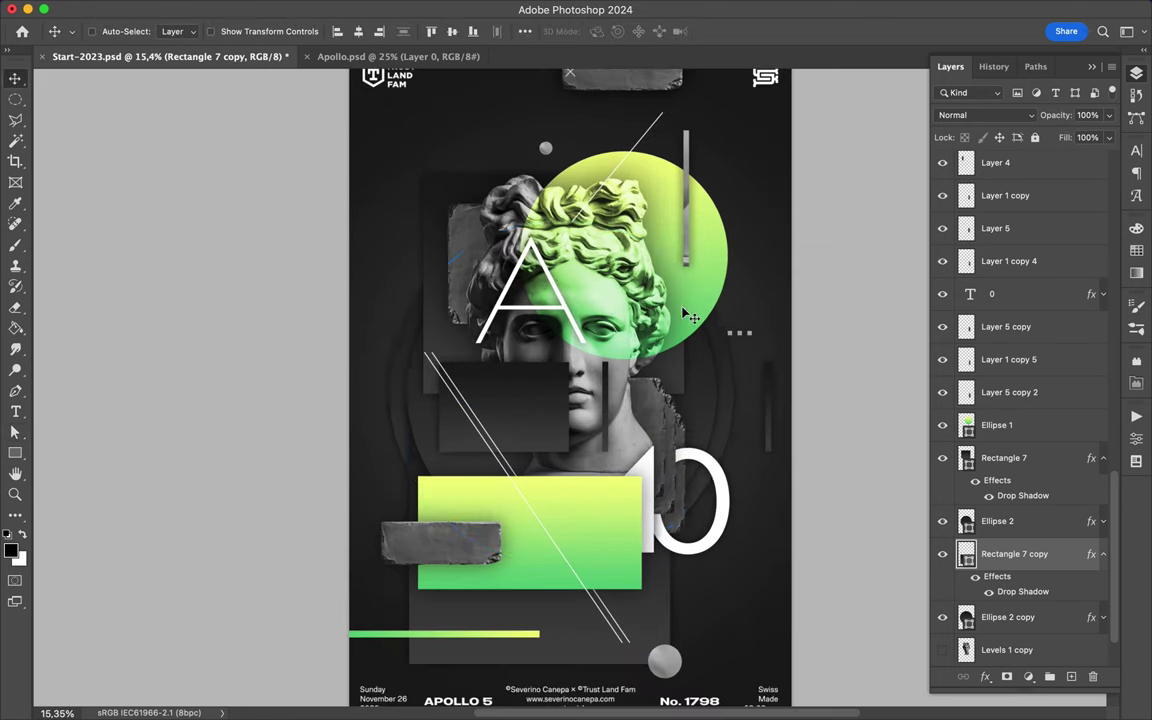
double_click(1054, 617)
left_click(1087, 247)
scroll(570, 385, "down", 1)
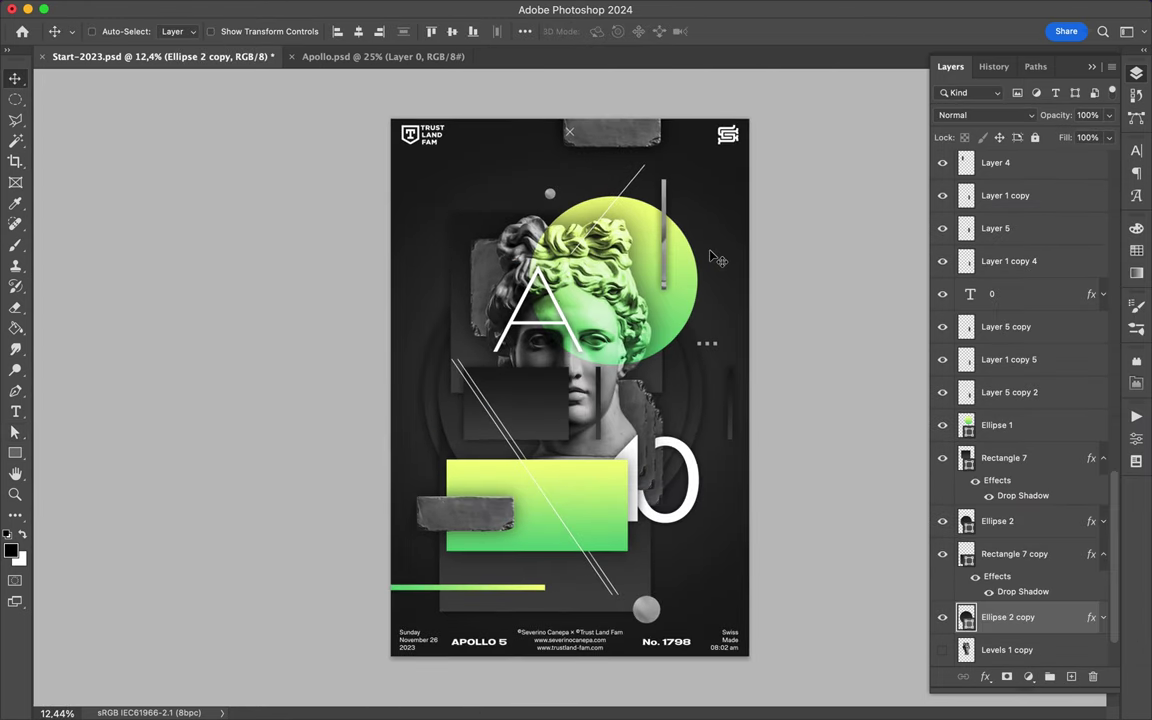
left_click(620, 430)
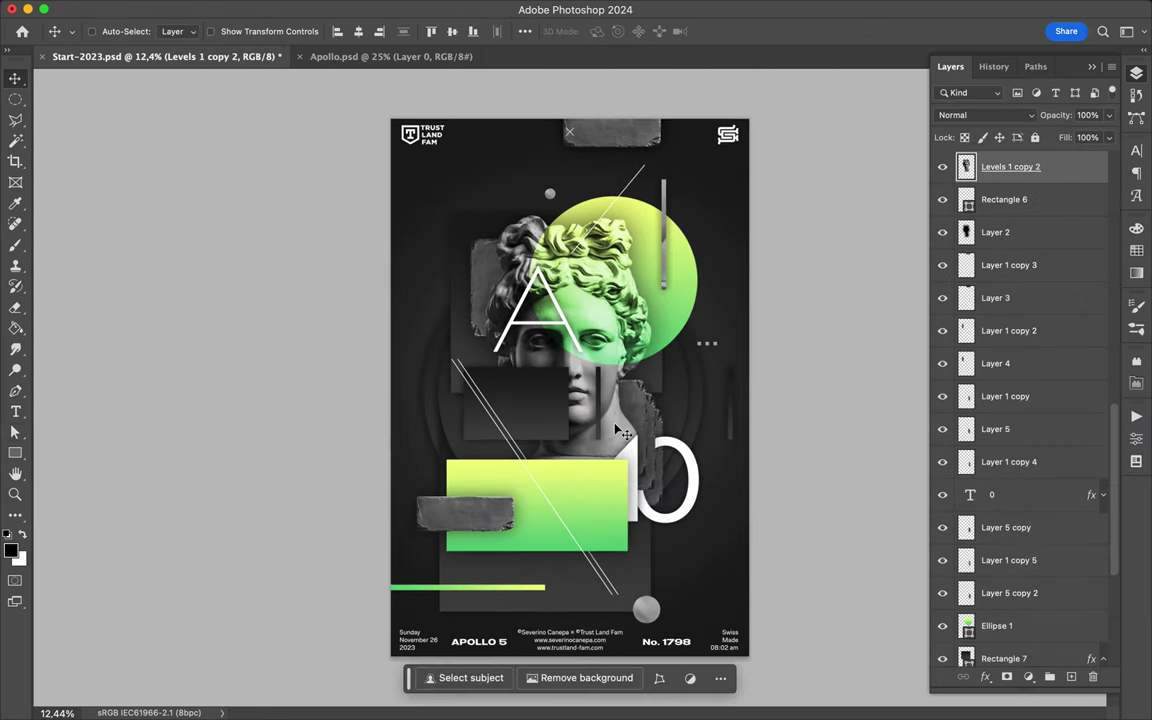
Create slightly offset copies of the dark panel, the white A and the 0
left_click_drag(617, 430, 617, 430)
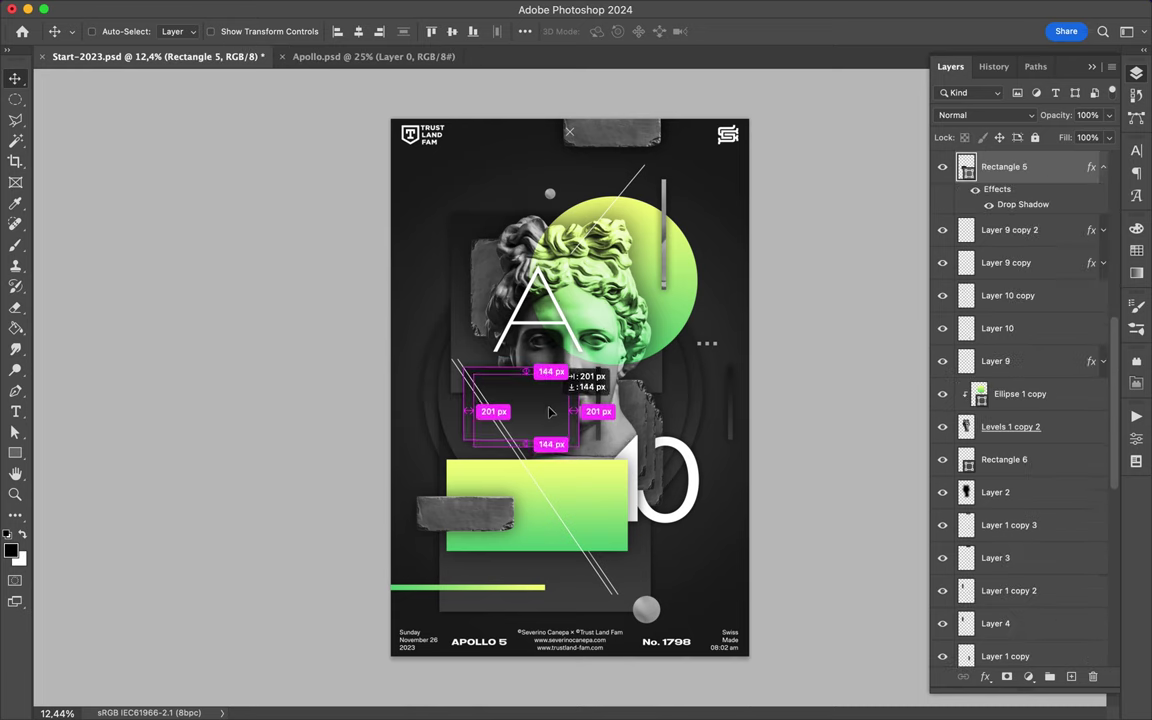
scroll(570, 340, "up", 2)
left_click(520, 280)
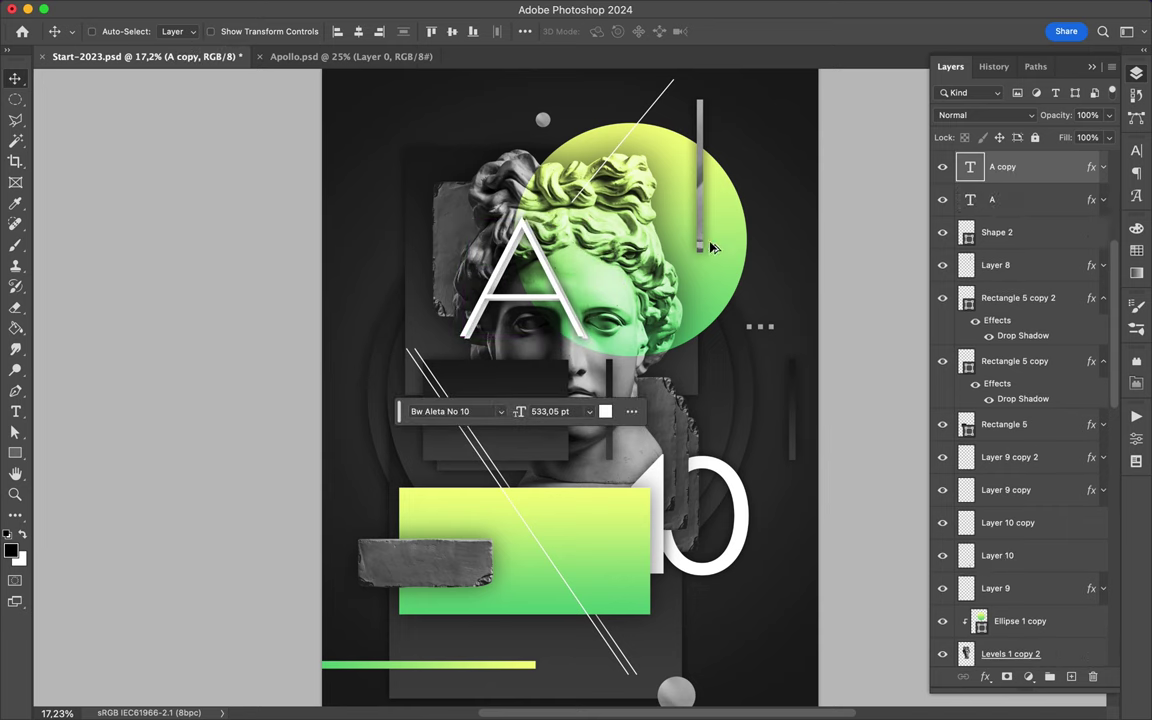
key("alt+Left")
key("alt+Left")
key("alt+Left")
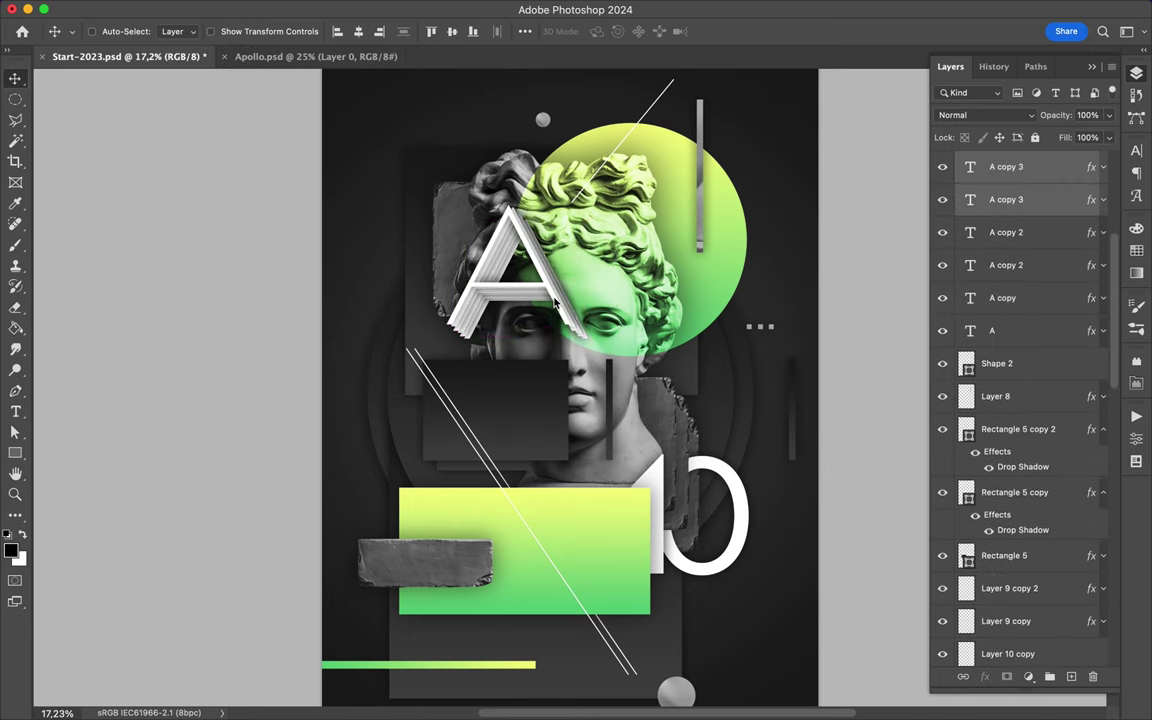
left_click(525, 31)
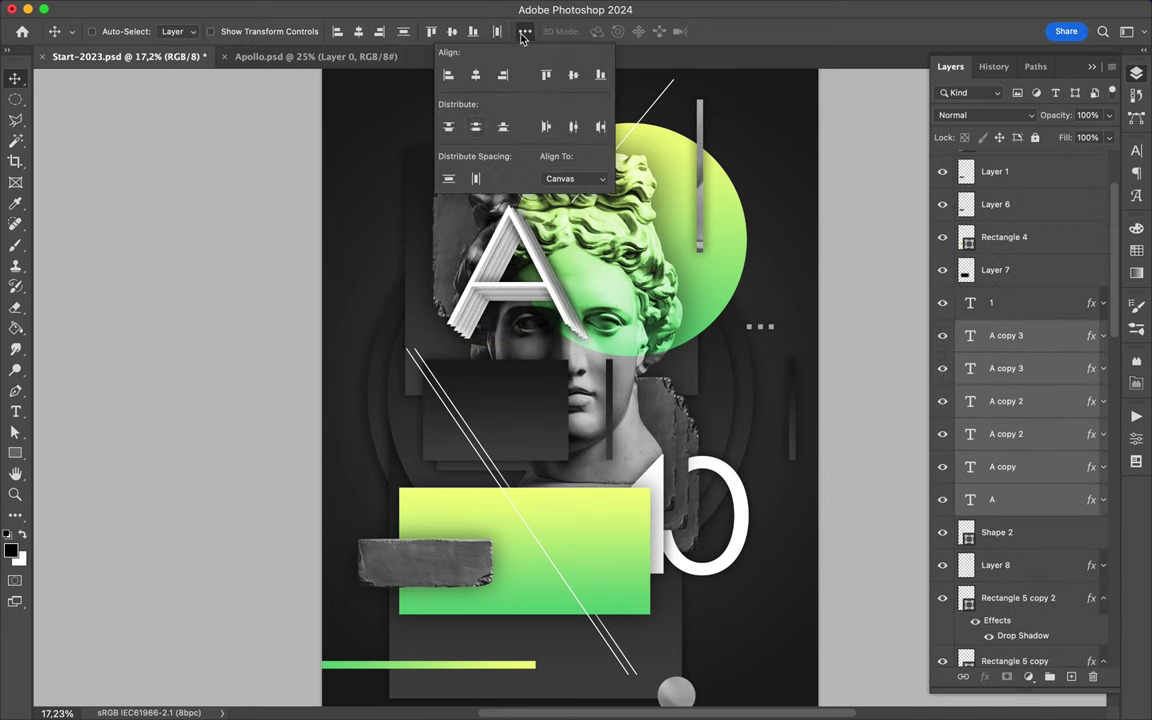
left_click(744, 561, "super")
key("alt+Right")
key("alt+Right")
key("alt+Right")
key("alt+Right")
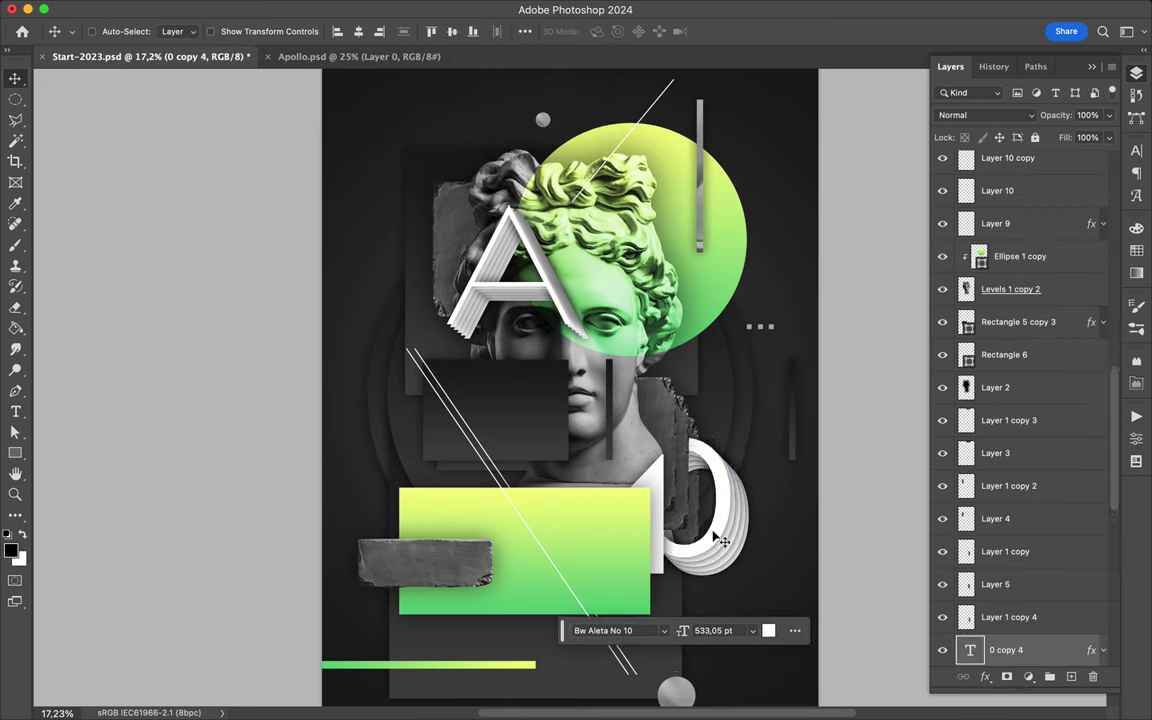
Duplicate the green rectangle with a slight offset and resize the copy
left_click(548, 412, "super")
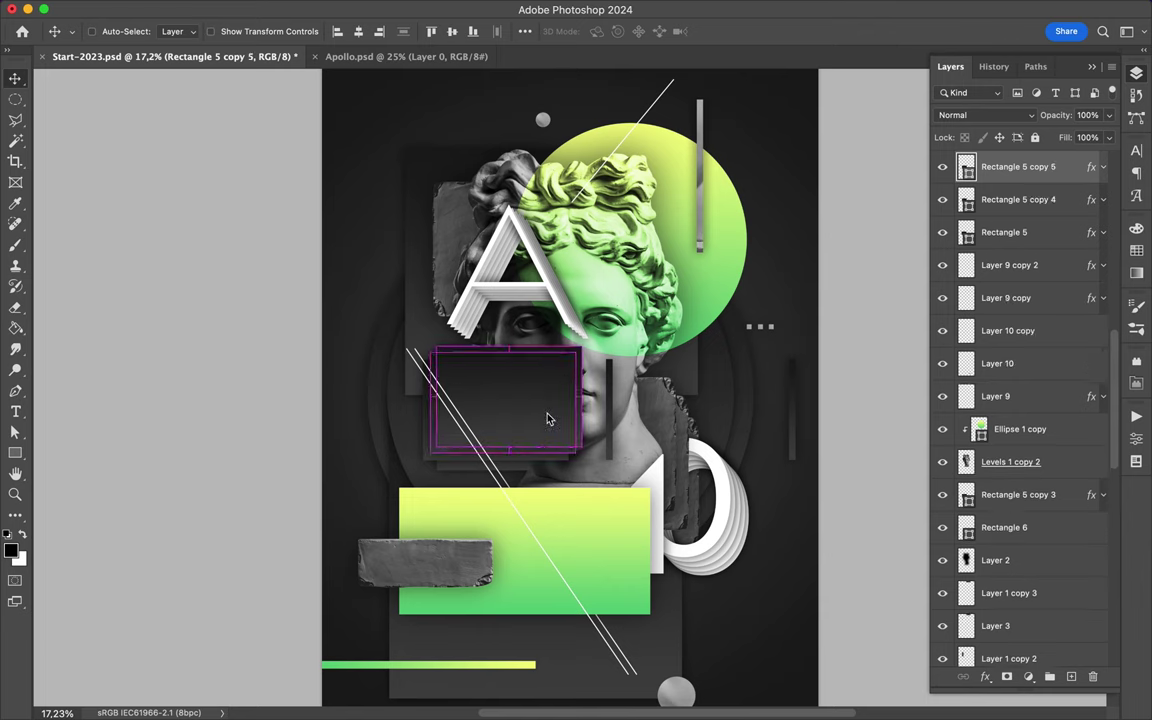
left_click(606, 565, "super")
left_click_drag(606, 565, 604, 567)
left_click_drag(1010, 234, 1010, 183)
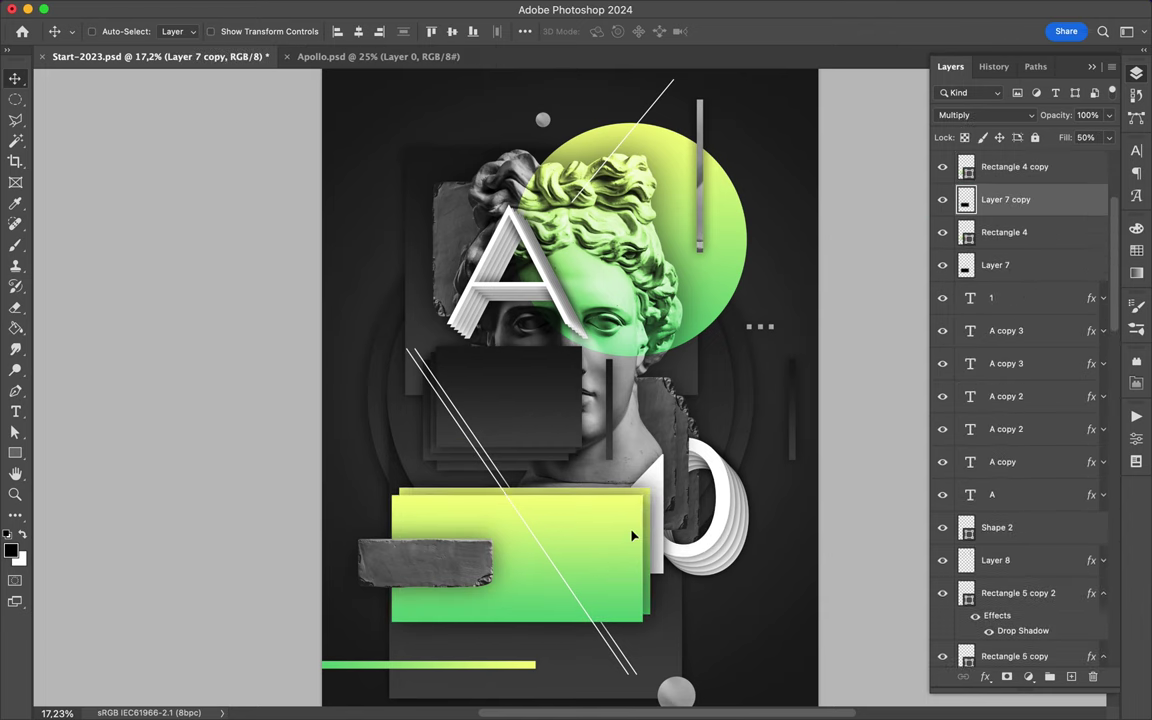
key("ctrl+t")
key("Return")
key("ctrl+minus")
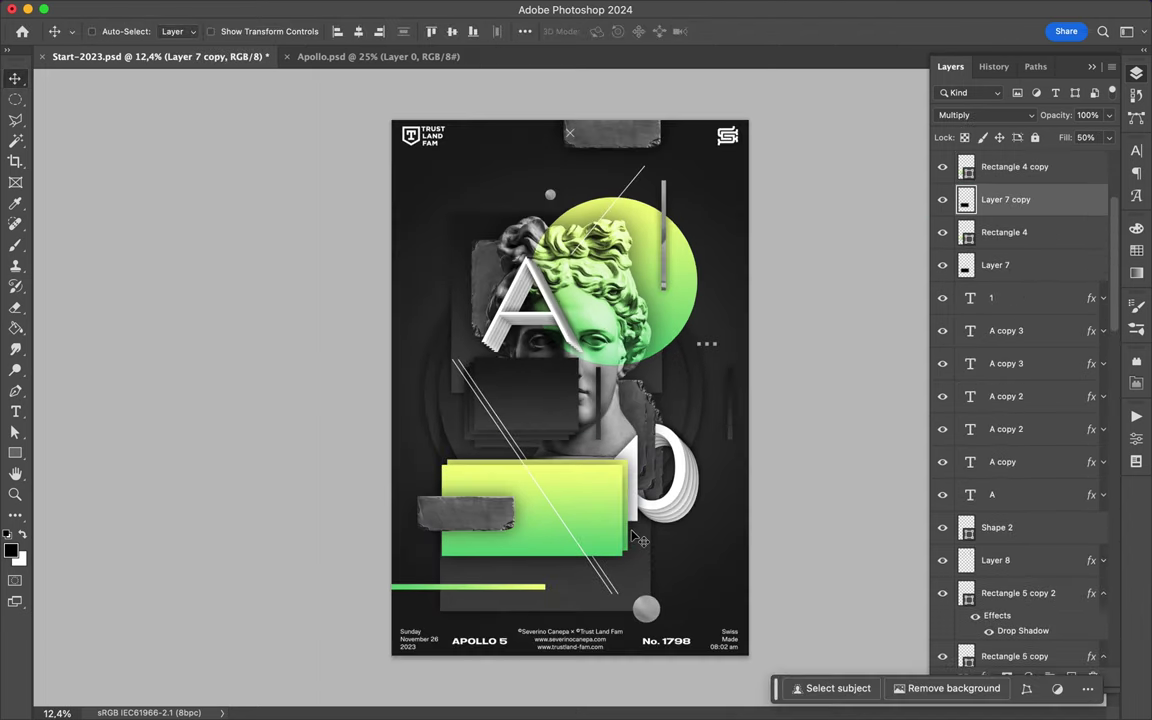
Draw Rectangle 8 across the middle behind the bust, with a drop shadow and shifted copy
key("u")
left_click_drag(380, 263, 745, 502)
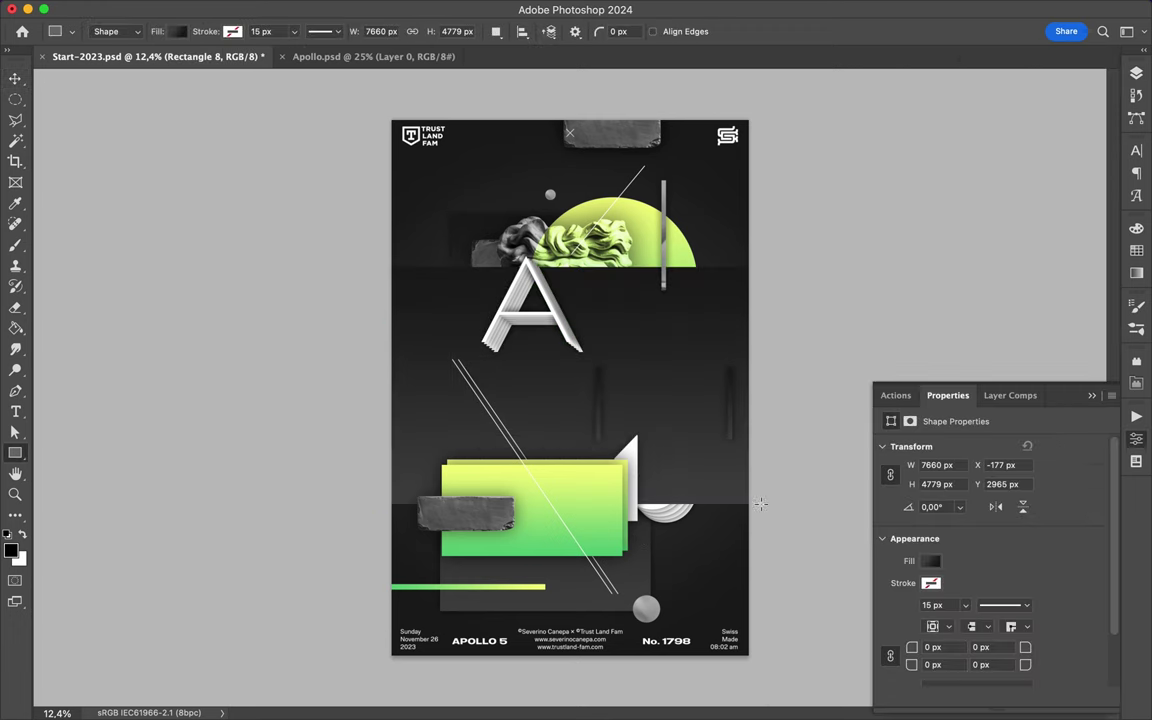
mouse_move(1022, 578)
left_mouse_down()
mouse_move(1010, 361)
mouse_move(1010, 566)
left_mouse_up()
scroll(1010, 560, "up", 1)
key("v")
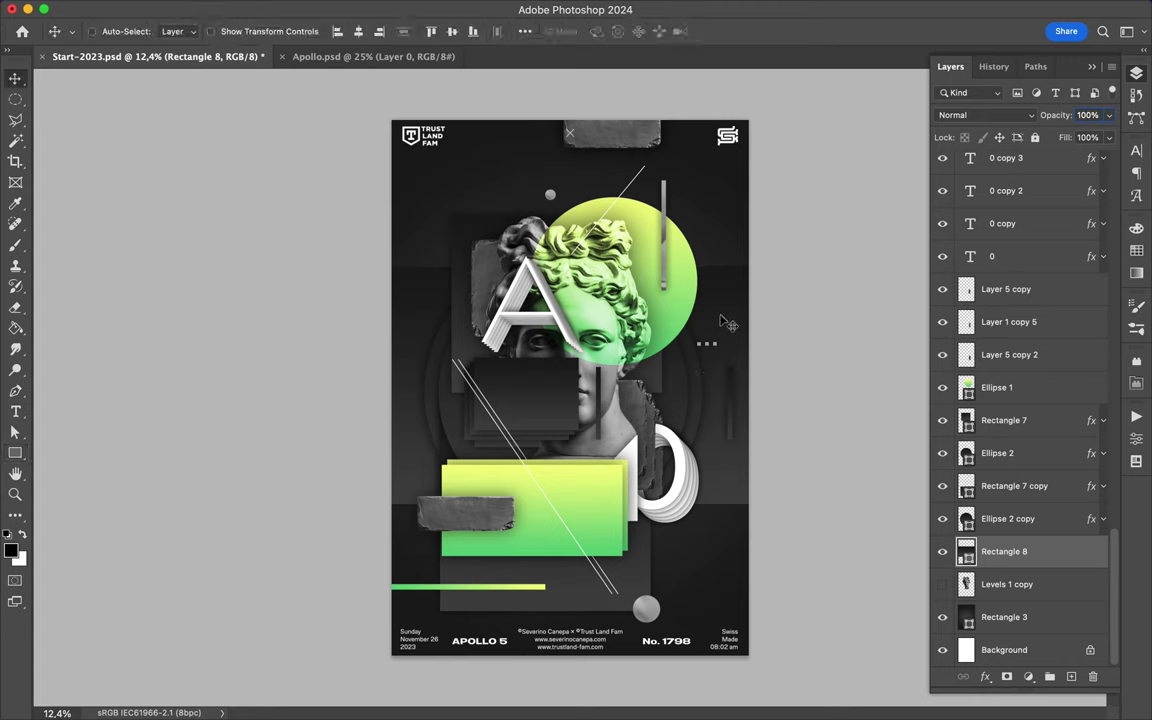
key("Return")
left_click_drag(372, 274, 395, 395)
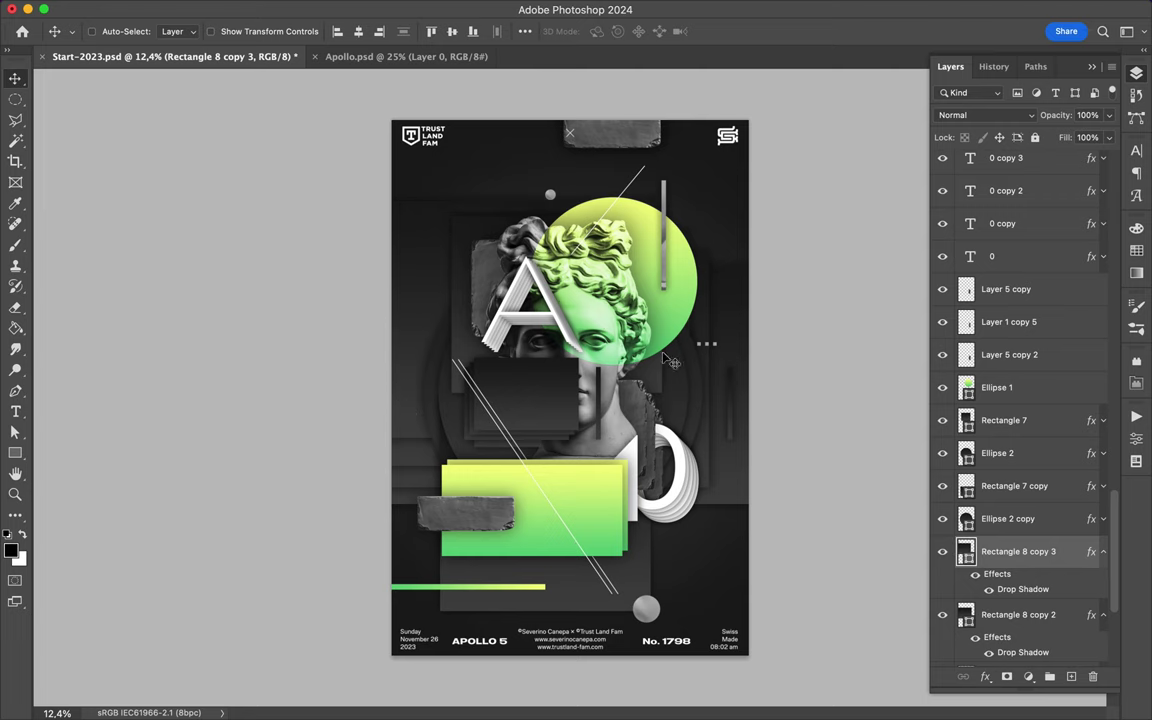
Draw Ellipse 3 behind the bust's top, styled and placed below the rectangles, then duplicate it lower
key("u")
left_click_drag(707, 186, 866, 60)
key("v")
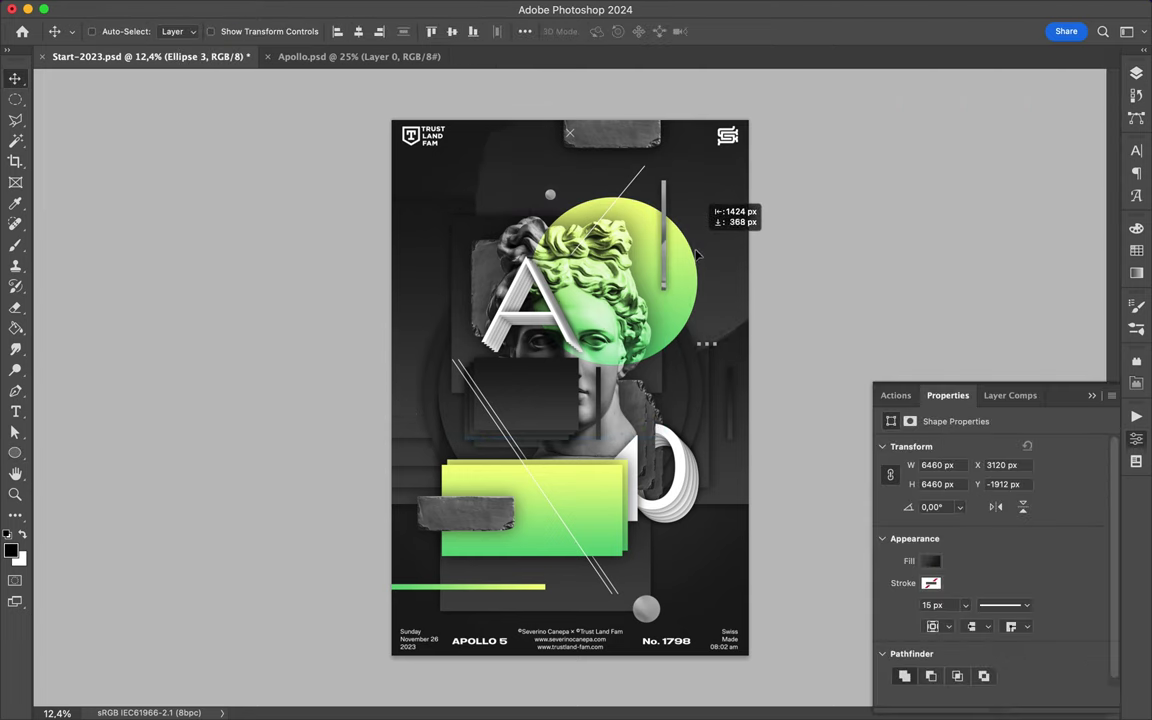
left_click_drag(997, 388, 1014, 558)
double_click(1090, 581)
key("Escape")
left_click(1103, 487, "alt")
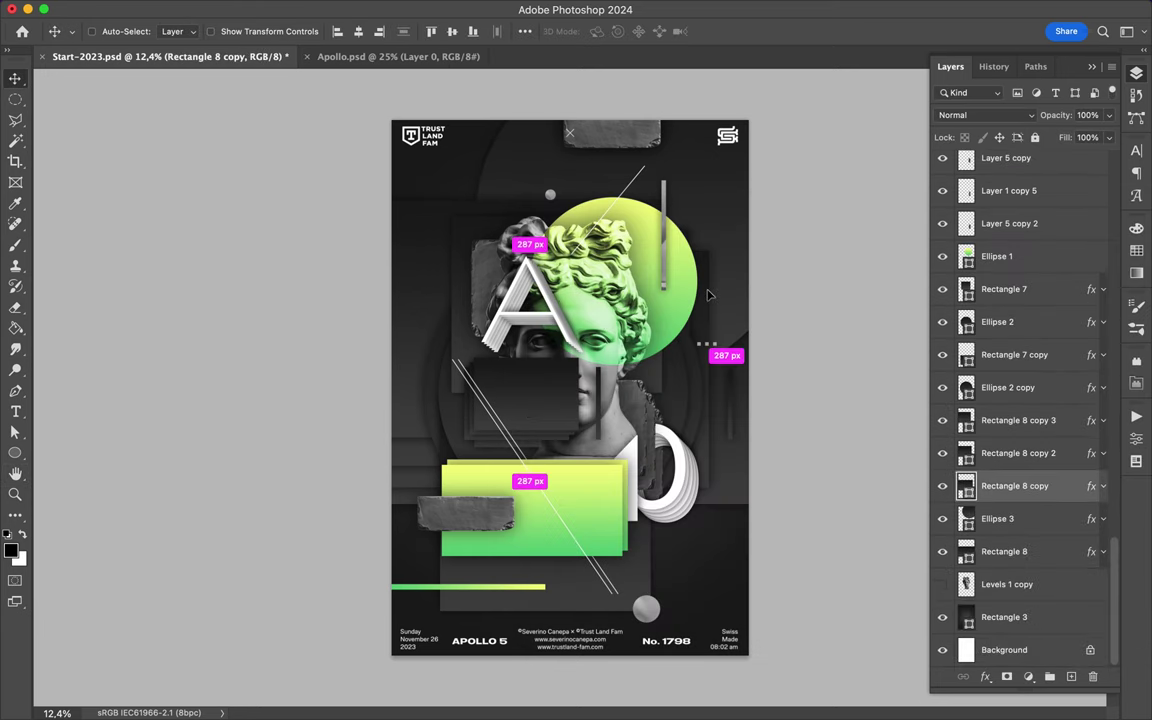
left_click_drag(712, 275, 725, 230)
Duplicate the lower dark rectangle panels with offsets and reorder one under Ellipse 2
left_click(1014, 354)
left_click_drag(560, 560, 587, 601)
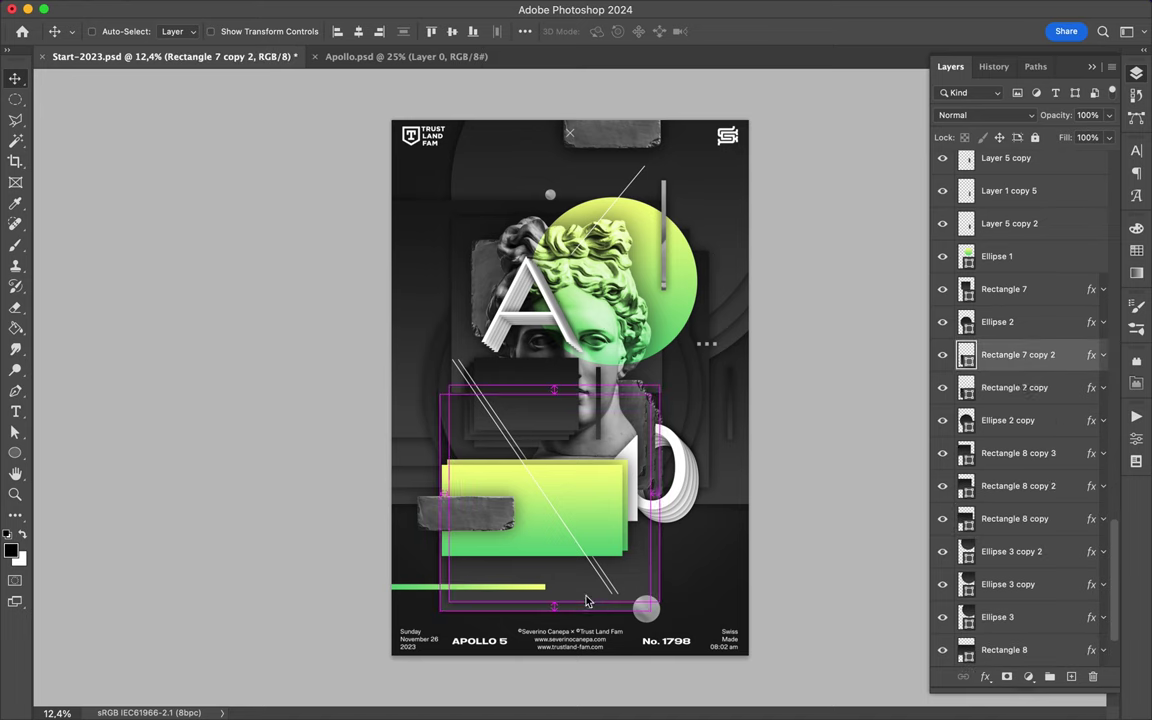
left_click_drag(1014, 387, 1014, 350)
left_click(1017, 387, "shift")
left_click_drag(660, 563, 667, 556)
left_click_drag(1041, 290, 1037, 392)
left_click_drag(456, 297, 471, 314)
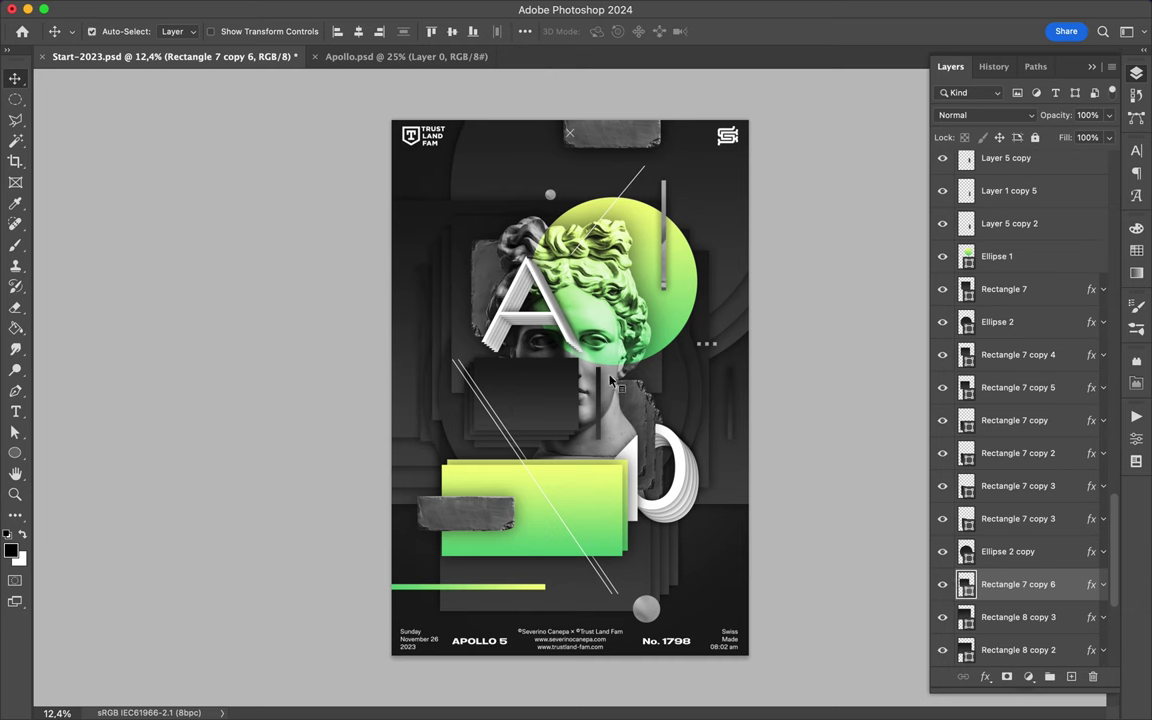
key("ctrl+z")
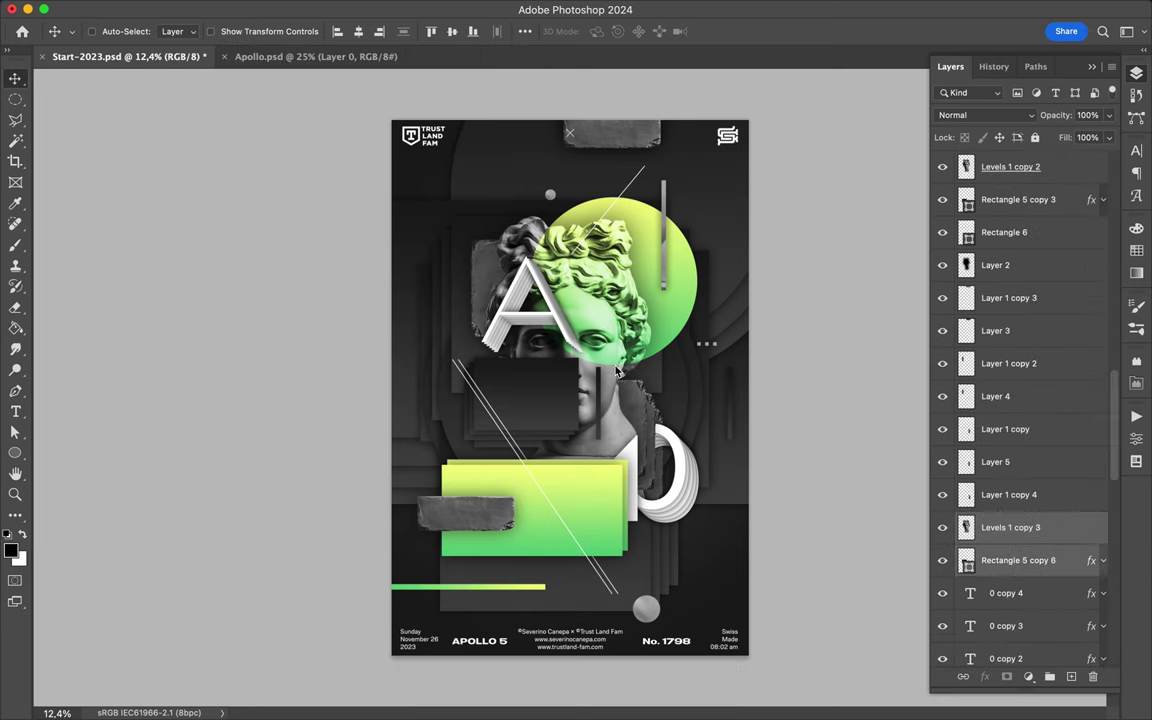
Duplicate Layer 2 and Levels 1 copy 2 to both sides, below the rectangle layers
left_click_drag(518, 402, 530, 420)
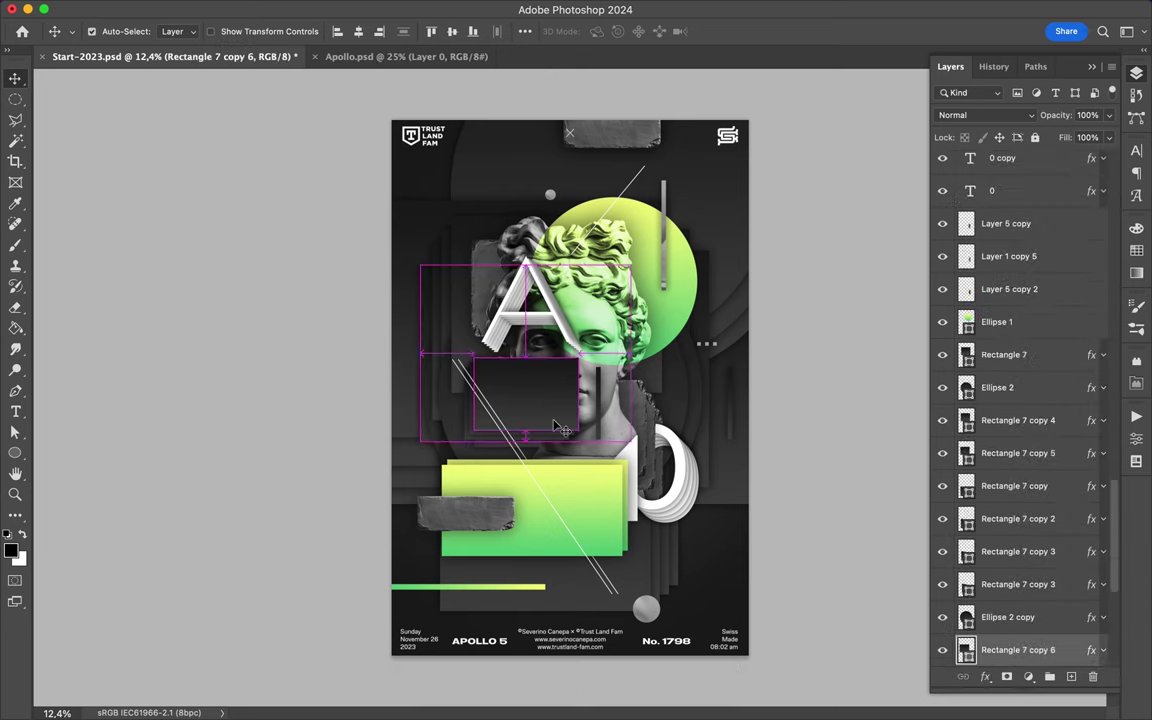
key("ctrl+z")
left_click_drag(1004, 272, 1000, 183)
left_click_drag(600, 290, 625, 410)
mouse_move(1005, 190)
left_mouse_down()
mouse_move(990, 690)
mouse_move(1036, 541)
mouse_move(1010, 604)
left_mouse_up()
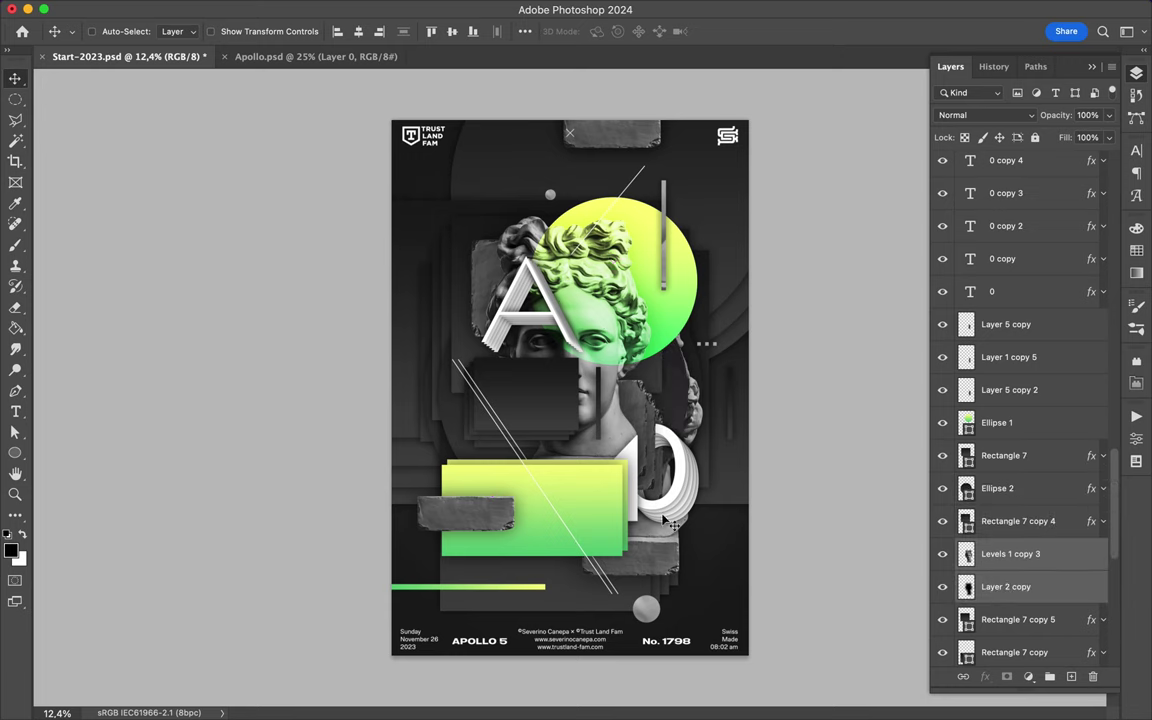
left_click_drag(507, 479, 520, 460)
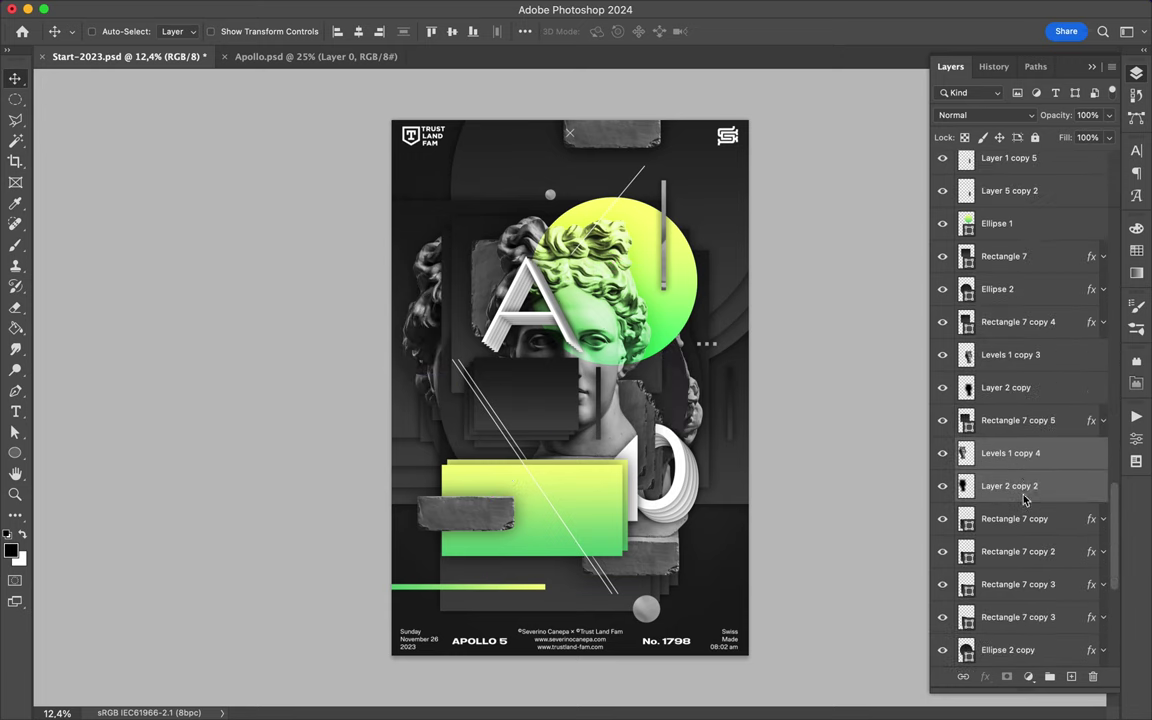
left_click_drag(1010, 360, 1027, 480)
left_click(777, 8)
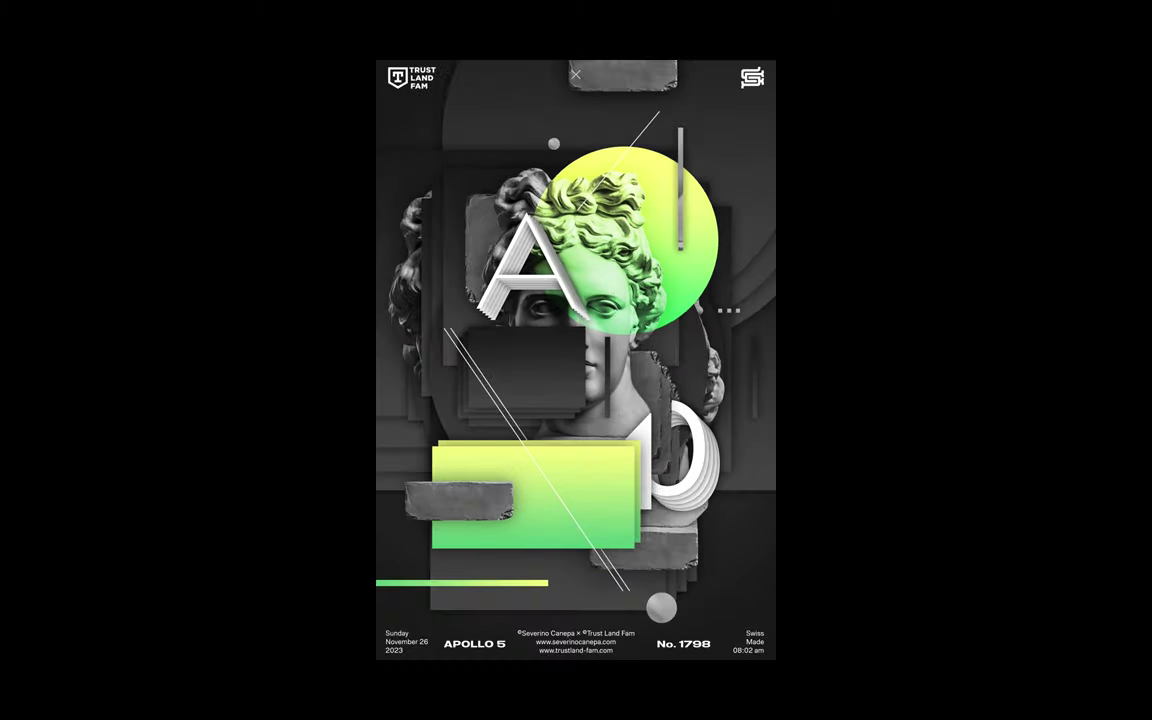